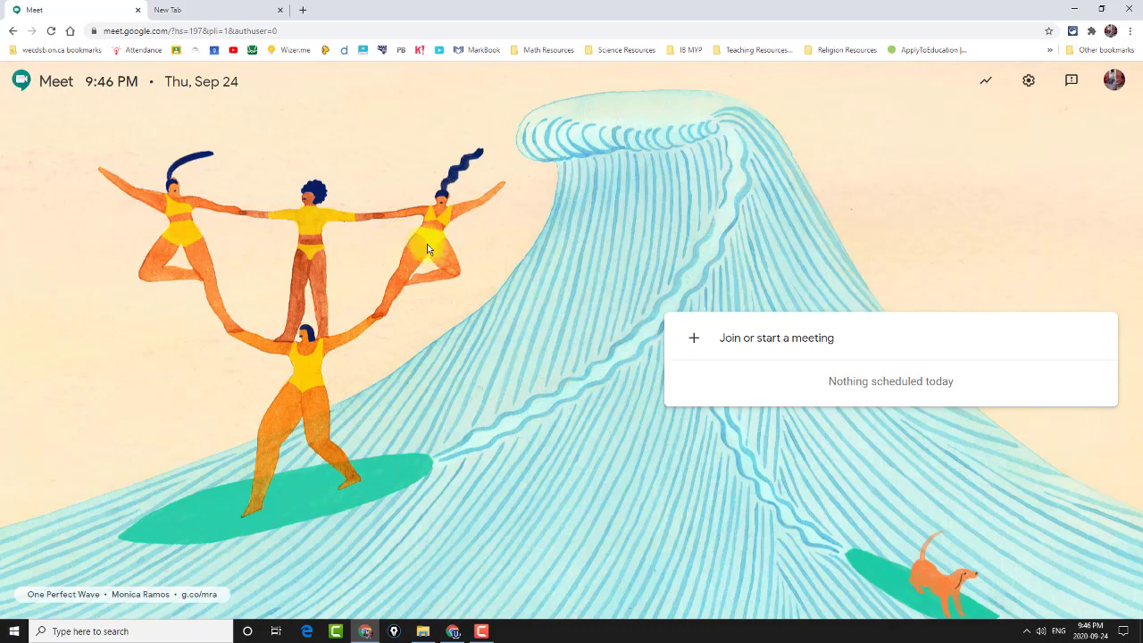
# Search Google for the Chrome Web Store and open its site from the results
pyautogui.hotkey('ctrl', 'Tab')
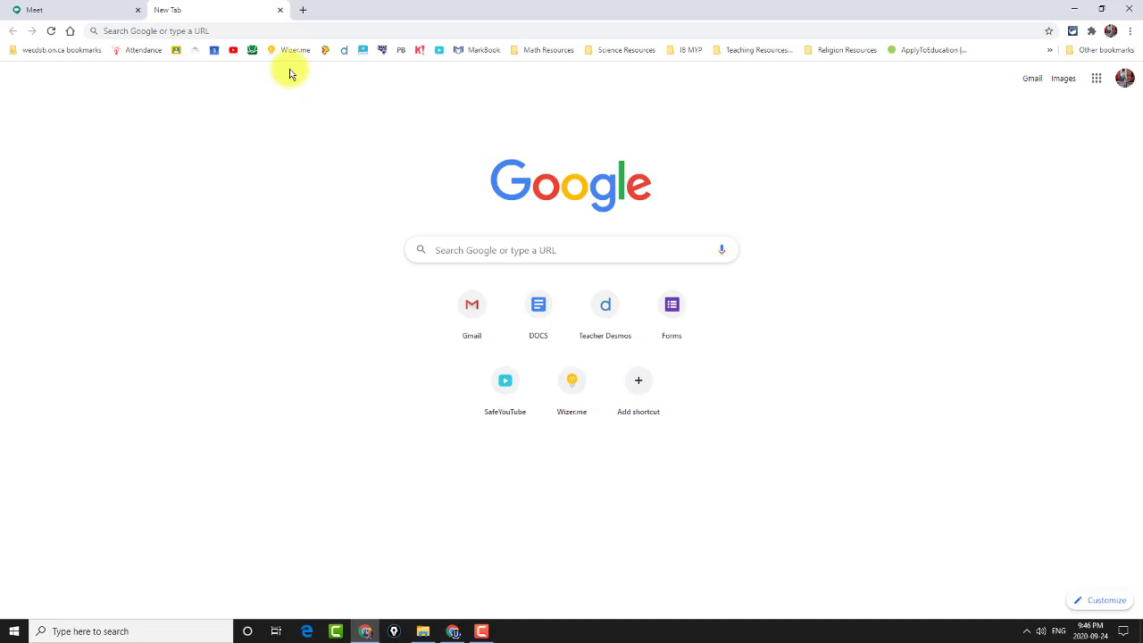
pyautogui.click(313, 30)
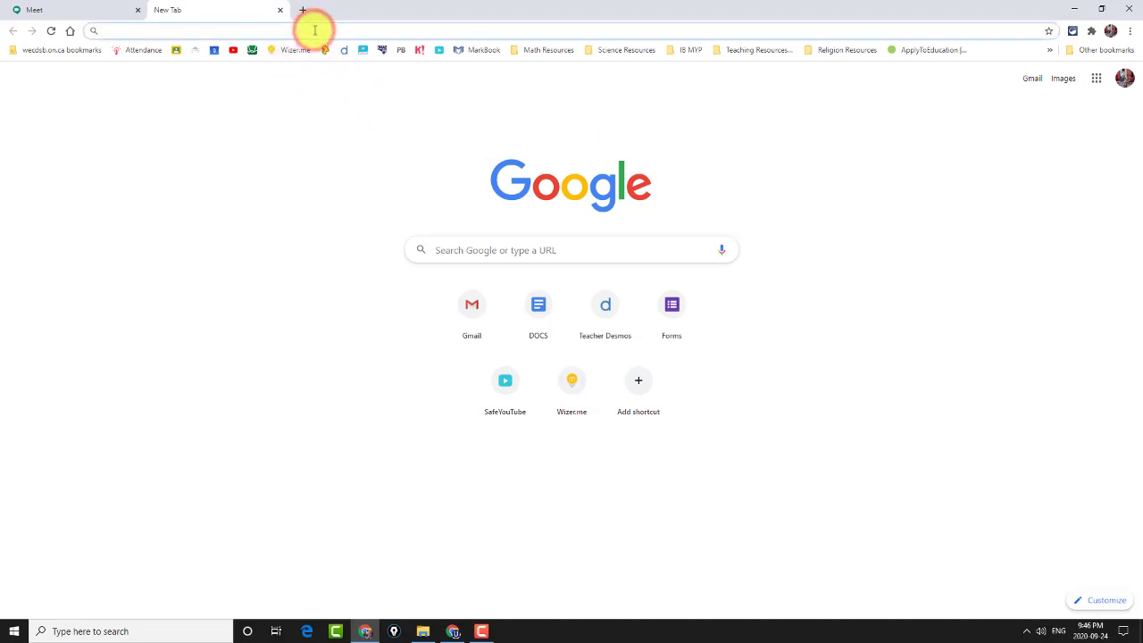
pyautogui.write('chrome ')
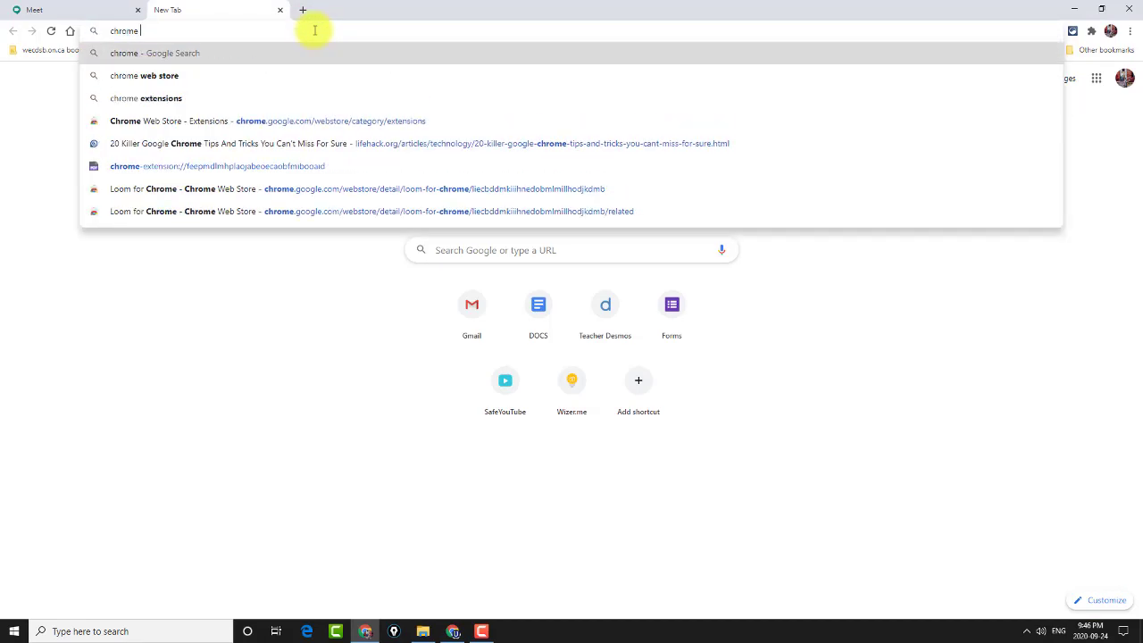
pyautogui.write('web s tore')
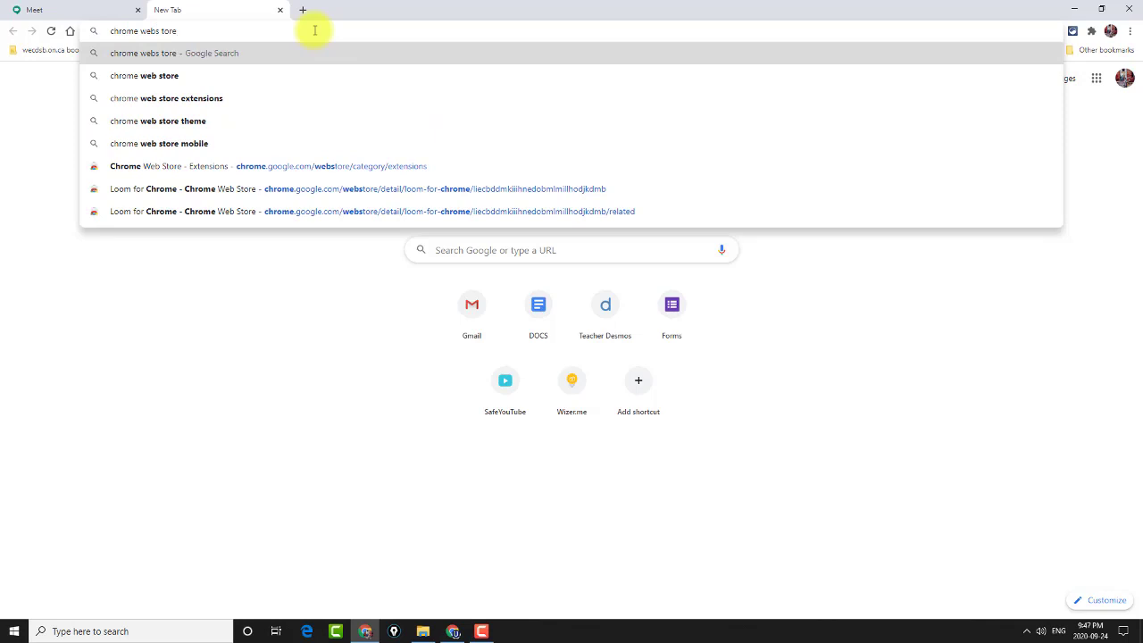
pyautogui.press('Return')
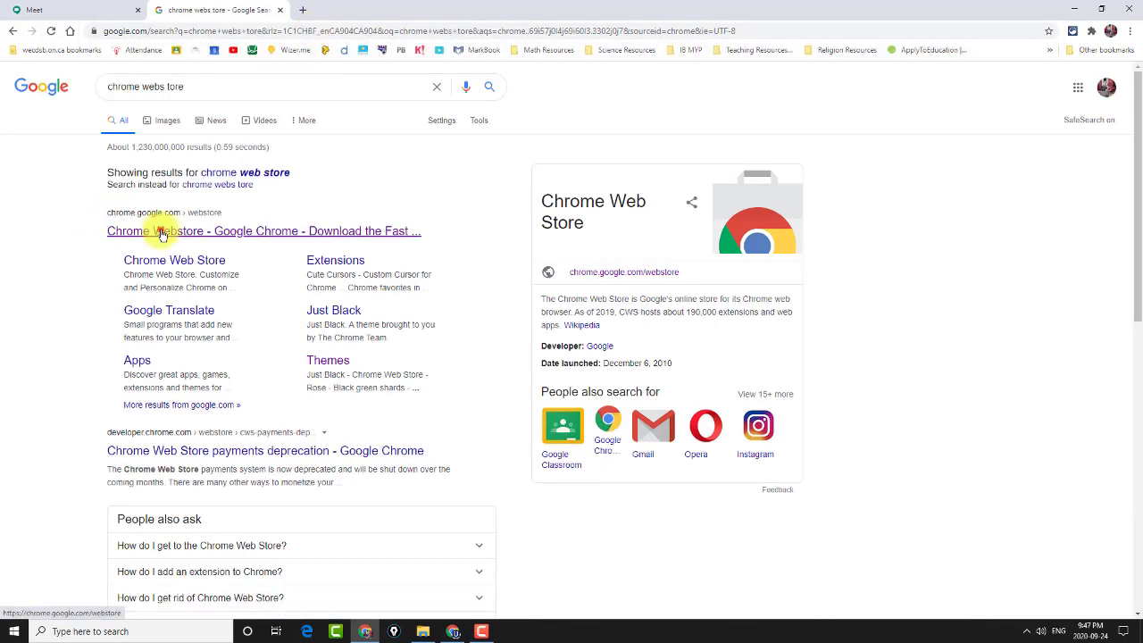
pyautogui.click(162, 232)
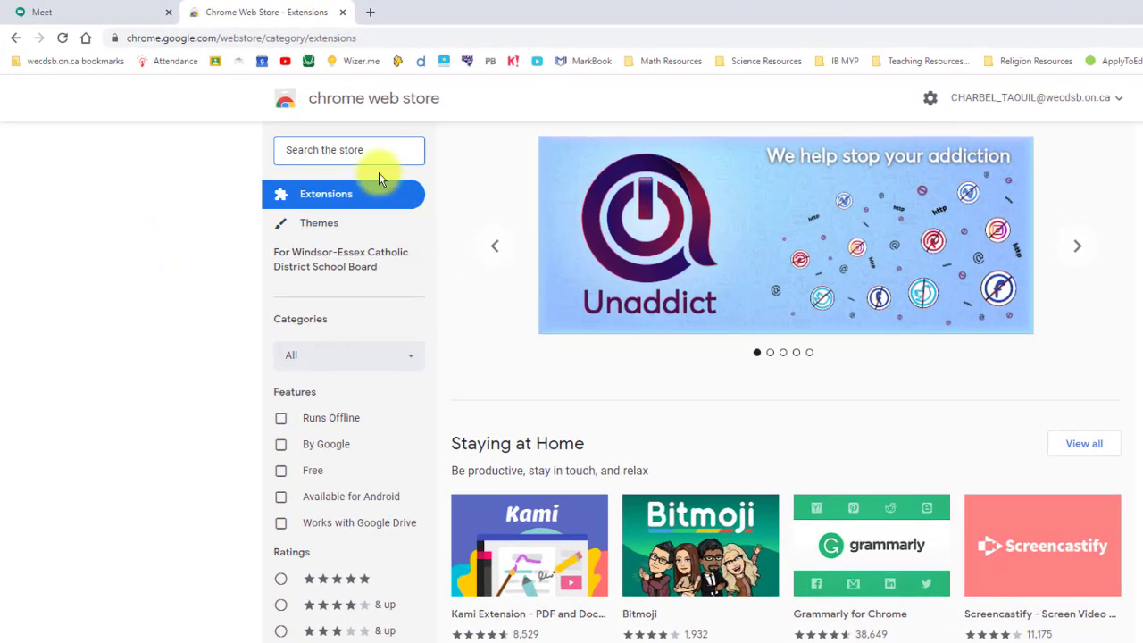
# Search the Chrome Web Store for "meet attendance"
pyautogui.click(379, 153)
pyautogui.write('meet ')
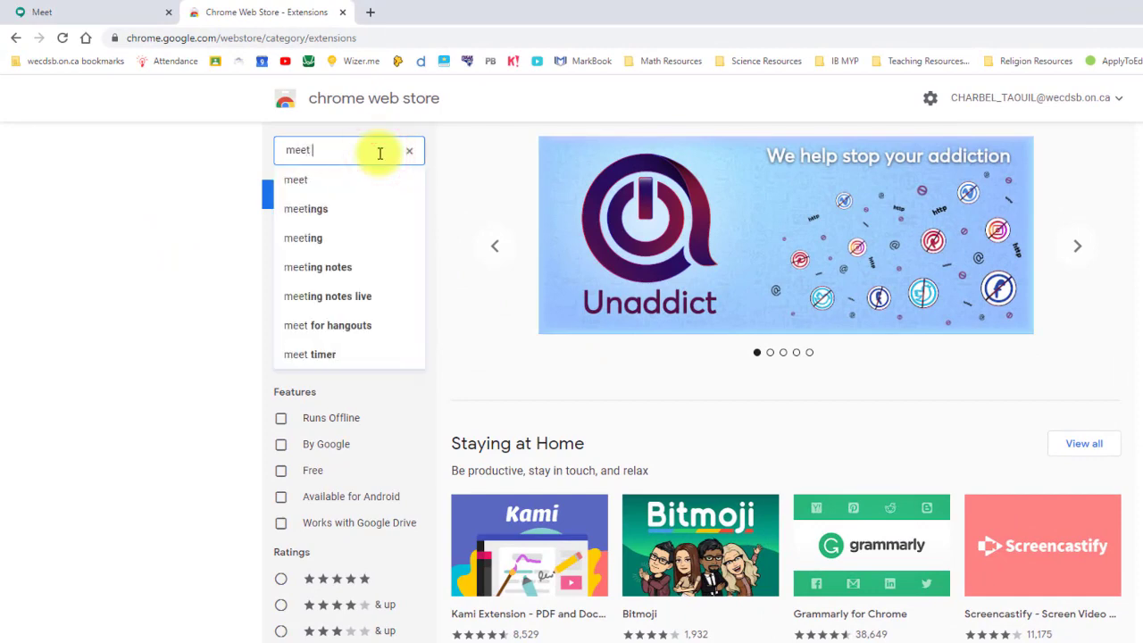
pyautogui.write('attendance')
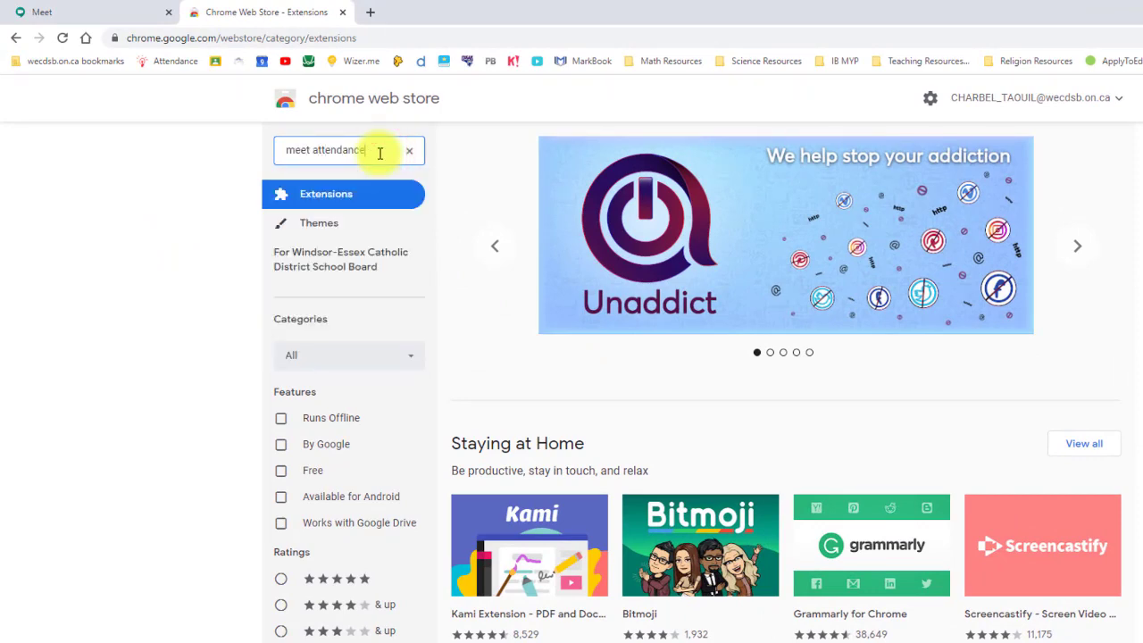
pyautogui.press('Return')
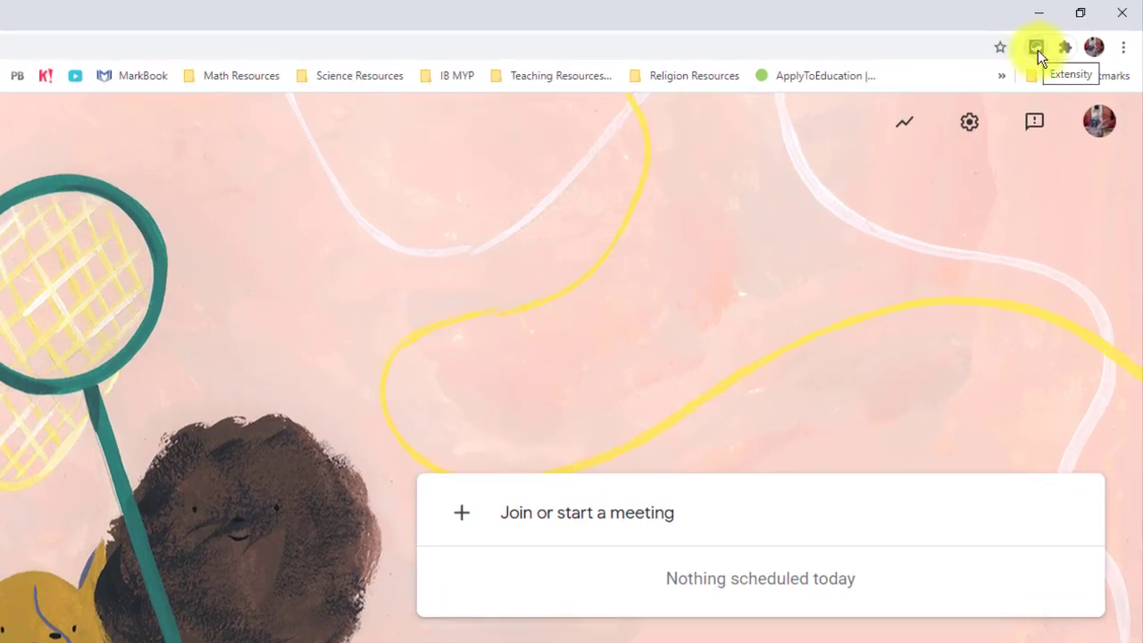
# Enable the Google Meet Attendance and Google Meet Grid View (fix) extensions in Extensity
pyautogui.click(1037, 48)
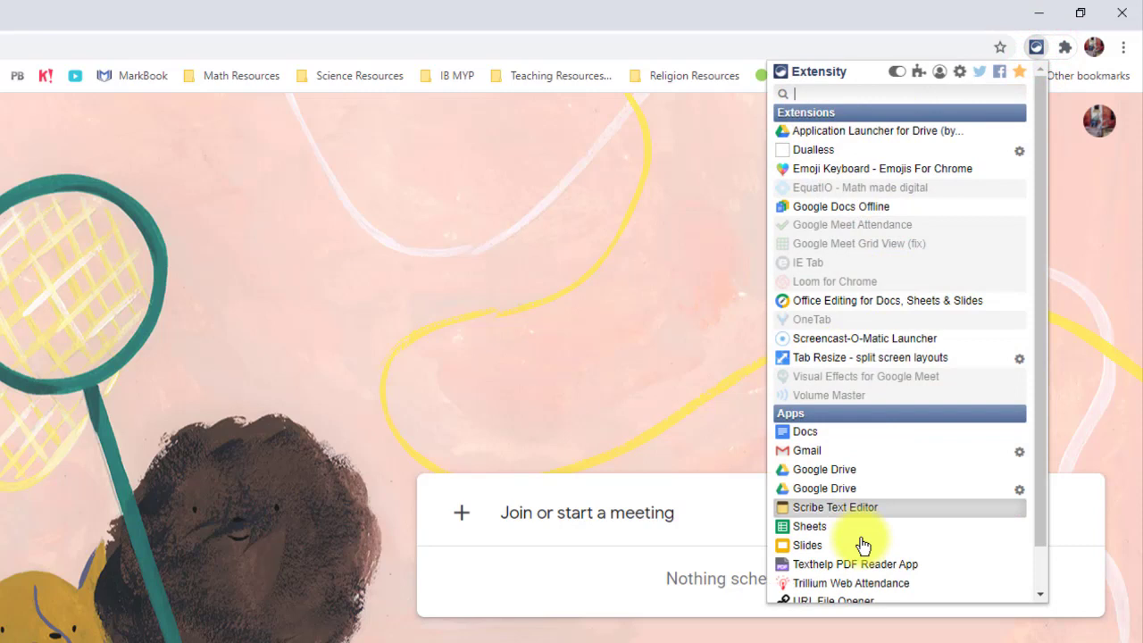
pyautogui.scroll(-2, 867, 566)
pyautogui.scroll(2, 880, 501)
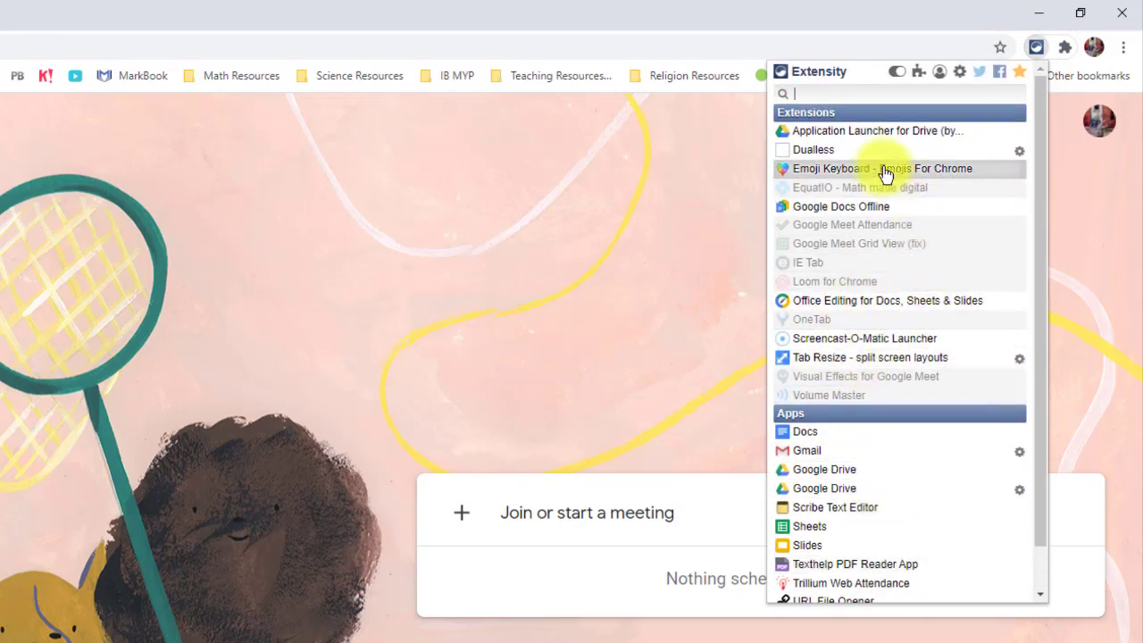
pyautogui.click(844, 233)
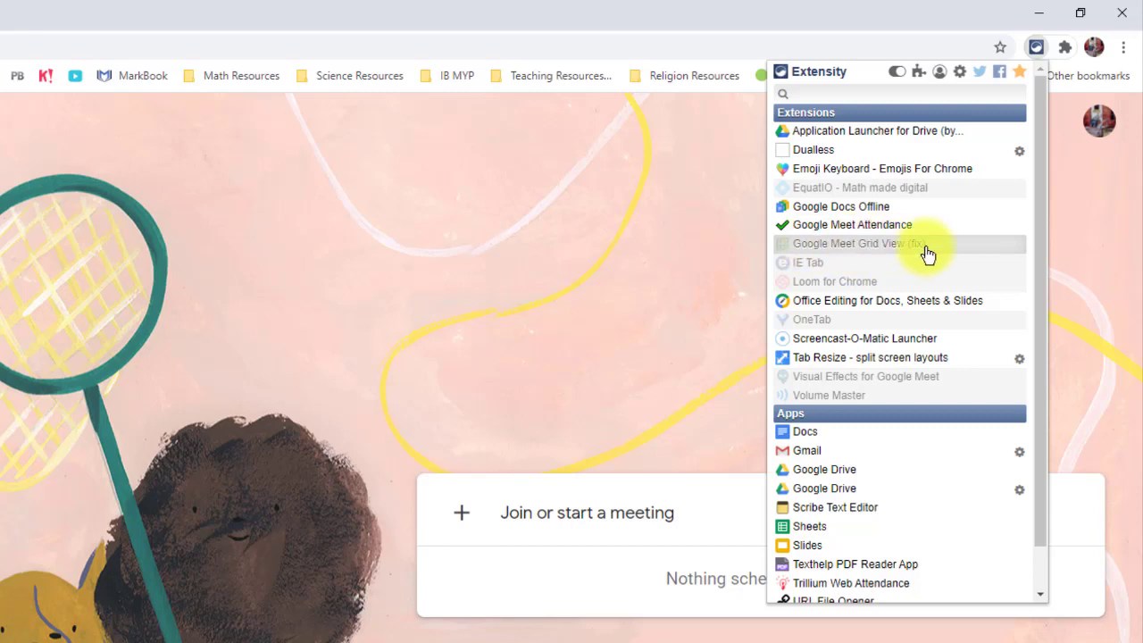
pyautogui.click(866, 246)
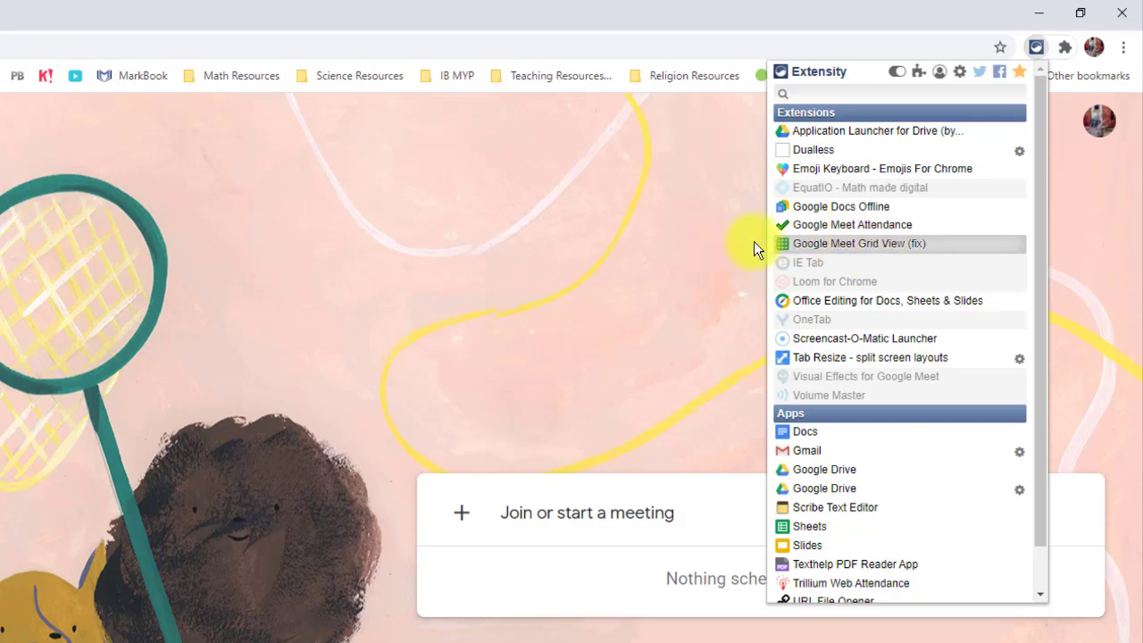
pyautogui.click(1036, 46)
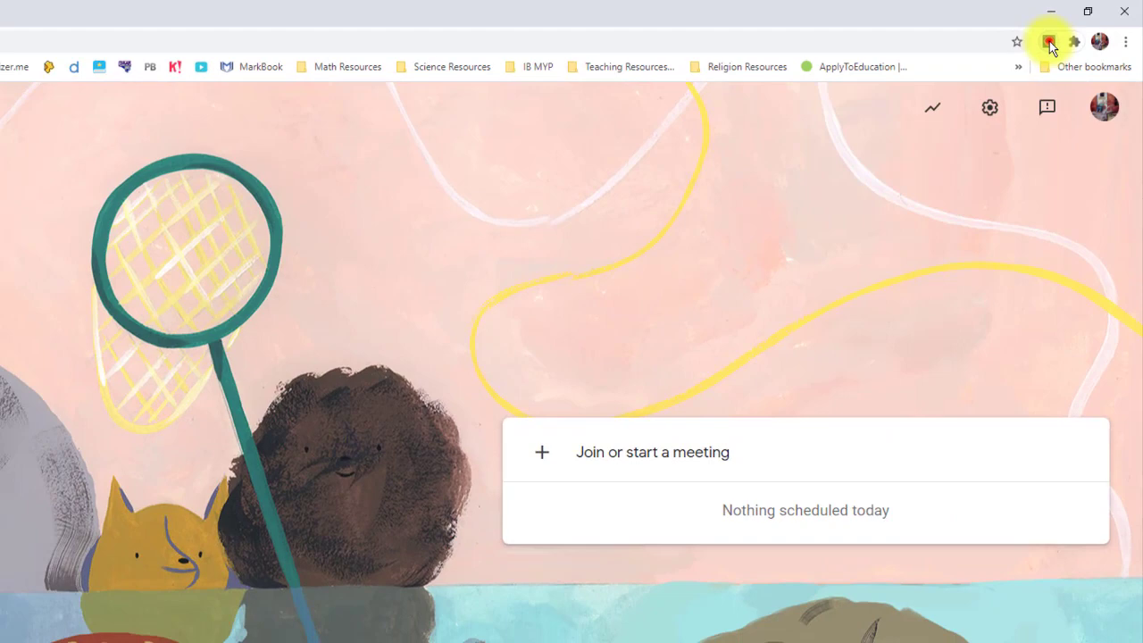
# Start a meeting nicknamed "testing" and expand the empty class list of Google Meet Attendance
pyautogui.click(468, 516)
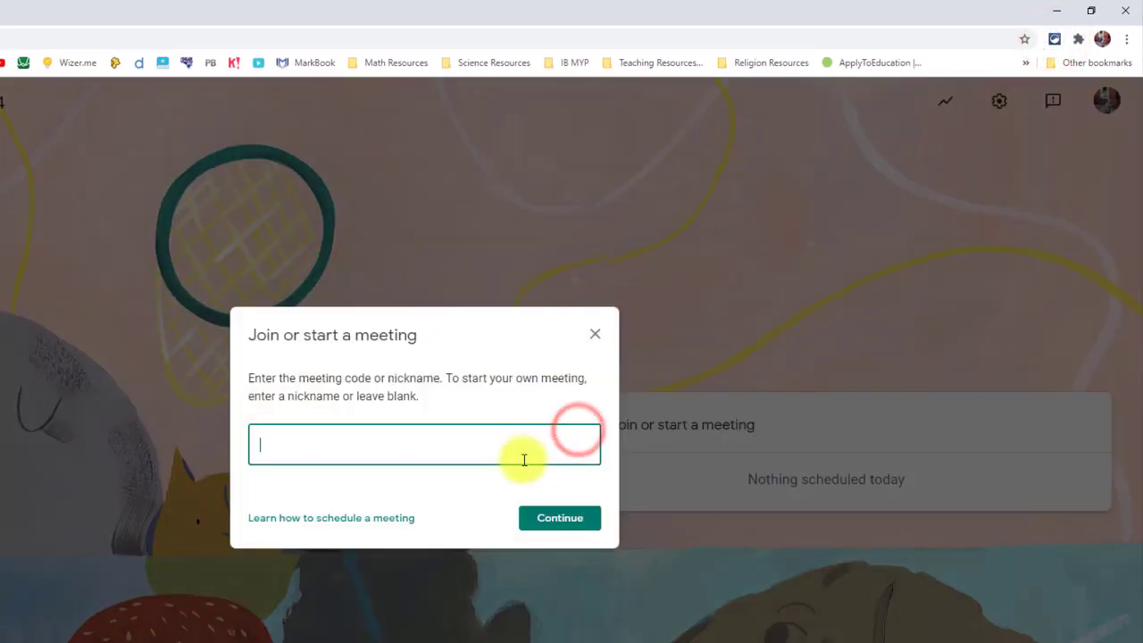
pyautogui.press('Return')
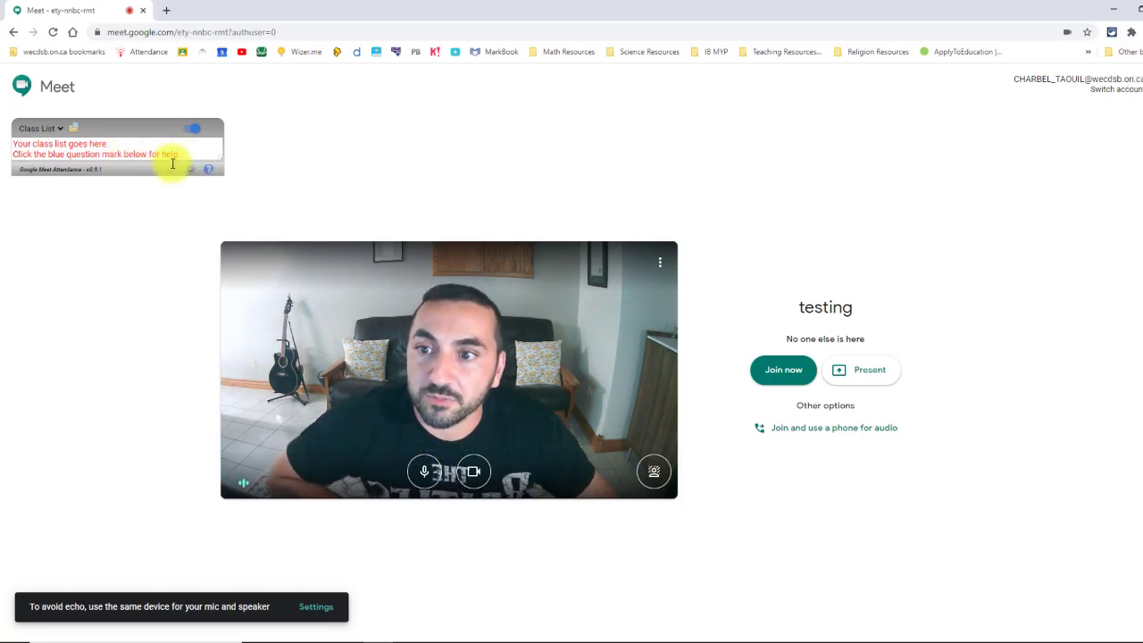
pyautogui.click(175, 154)
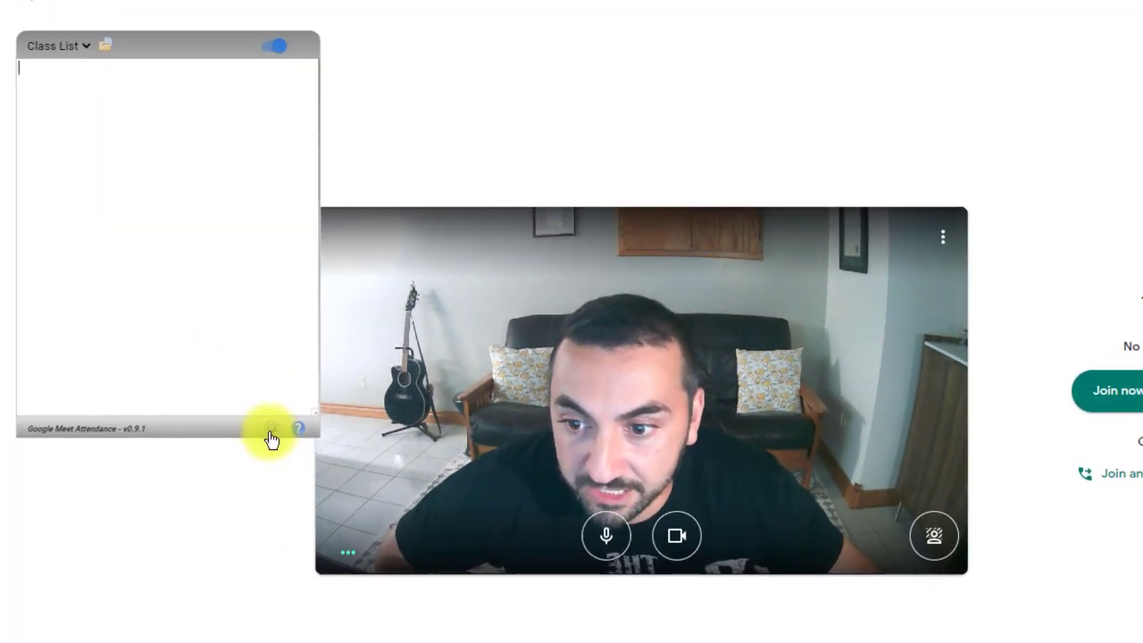
# In the attendance settings, auto-hide the updates window after 5 seconds and keep names sorted by last name
pyautogui.click(271, 430)
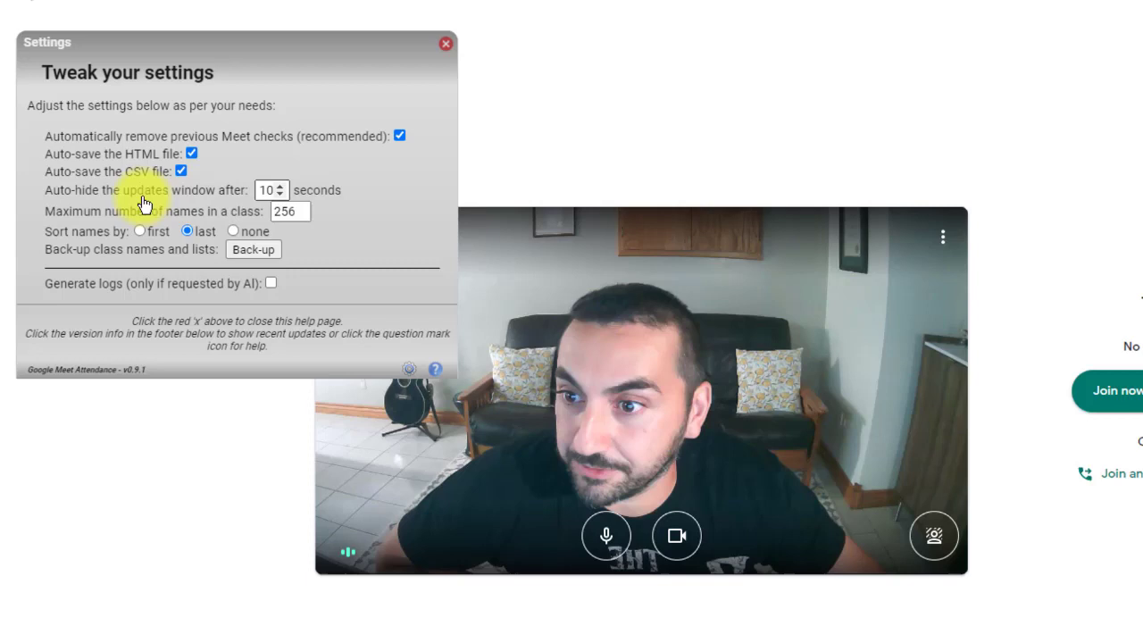
pyautogui.press('Tab')
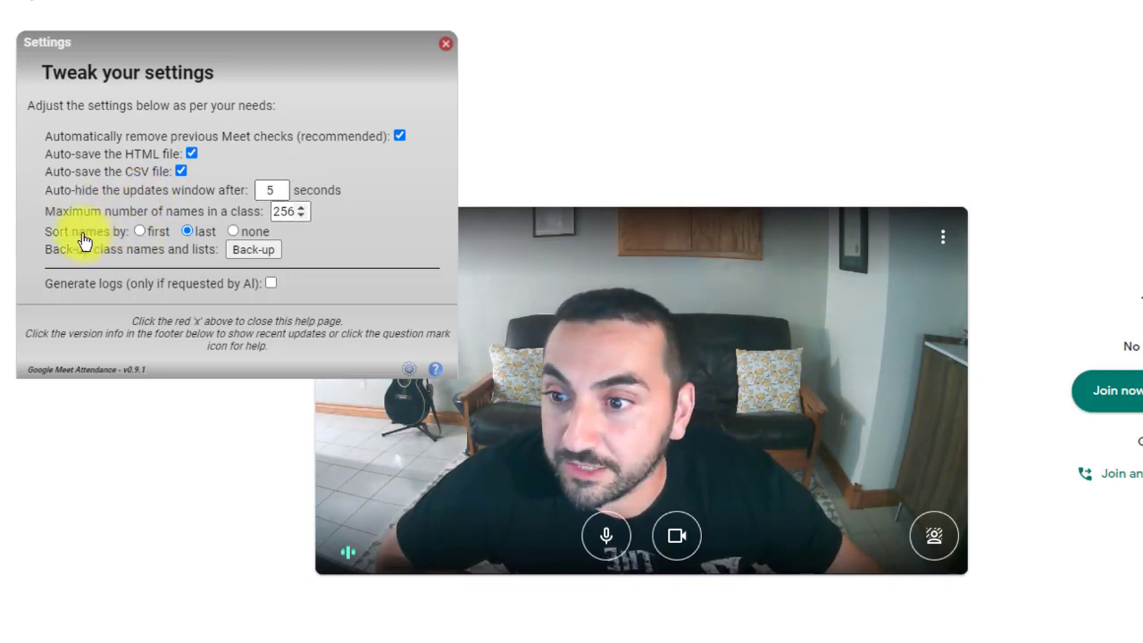
pyautogui.click(231, 231)
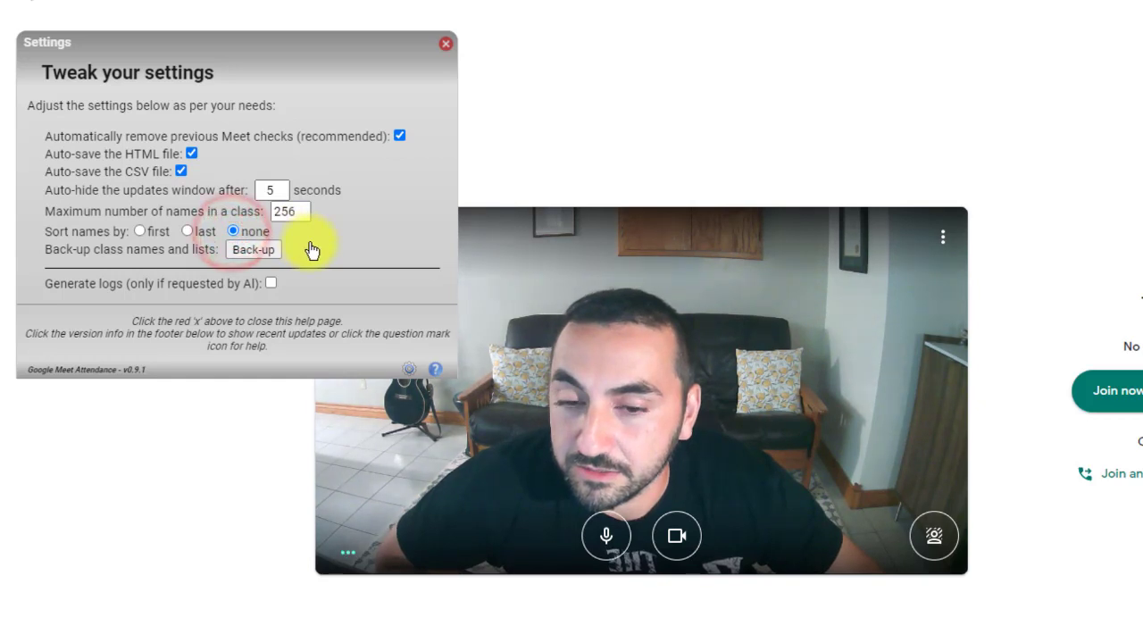
pyautogui.click(187, 231)
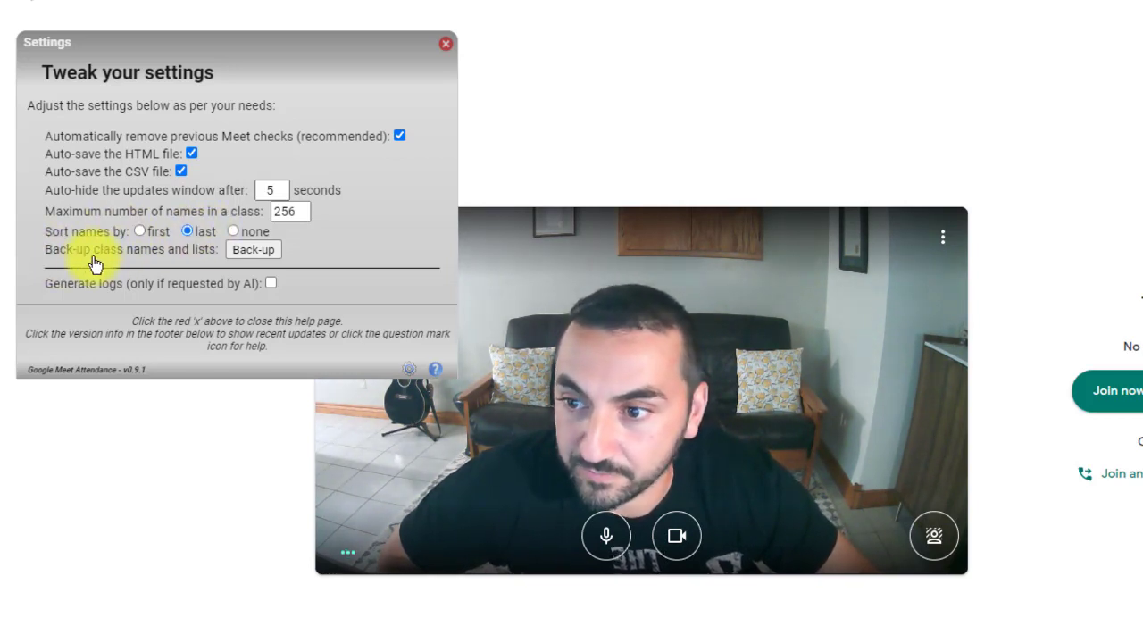
pyautogui.click(448, 45)
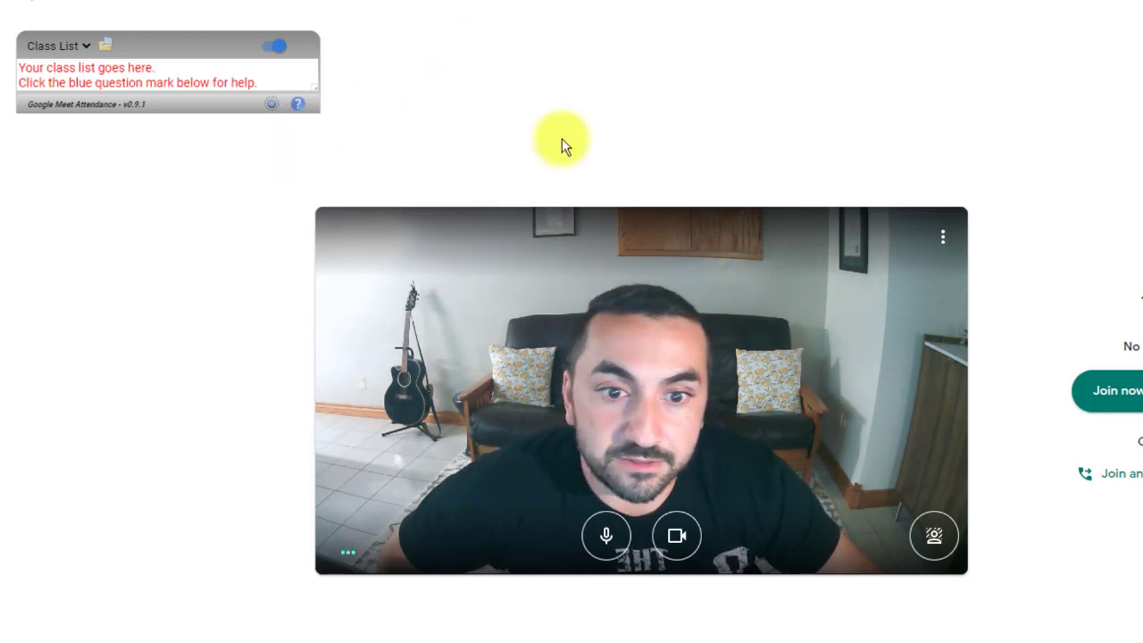
pyautogui.click(942, 236)
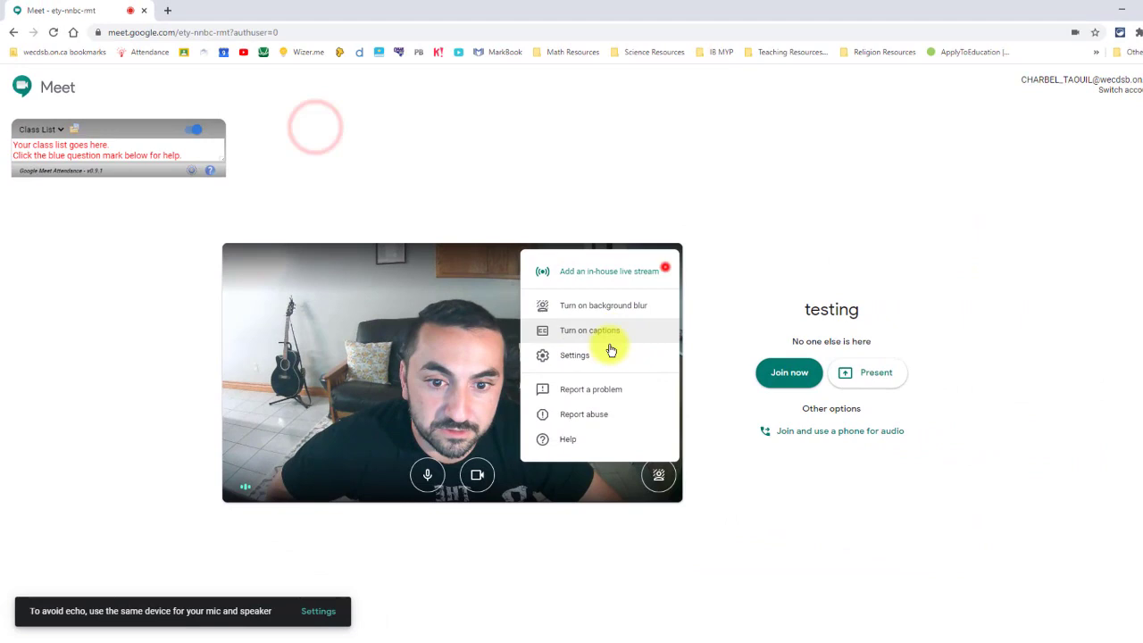
pyautogui.click(607, 344)
pyautogui.click(456, 243)
pyautogui.click(715, 268)
pyautogui.click(676, 280)
pyautogui.click(899, 273)
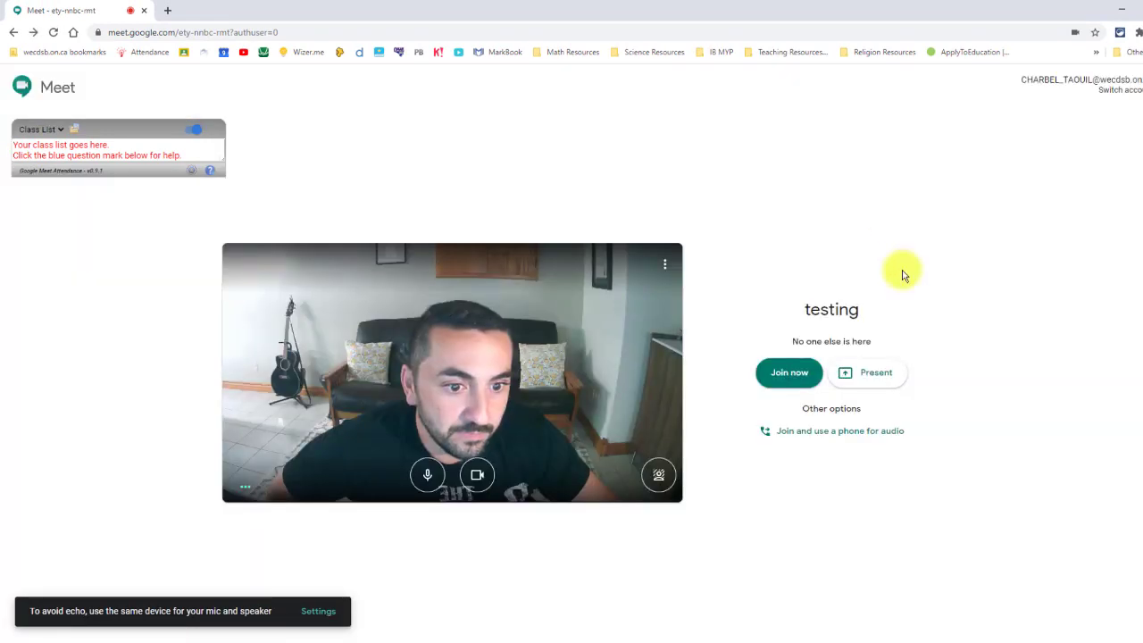
# Join the "testing" meeting, dismissing the invitation dialog and the participant list
pyautogui.click(786, 375)
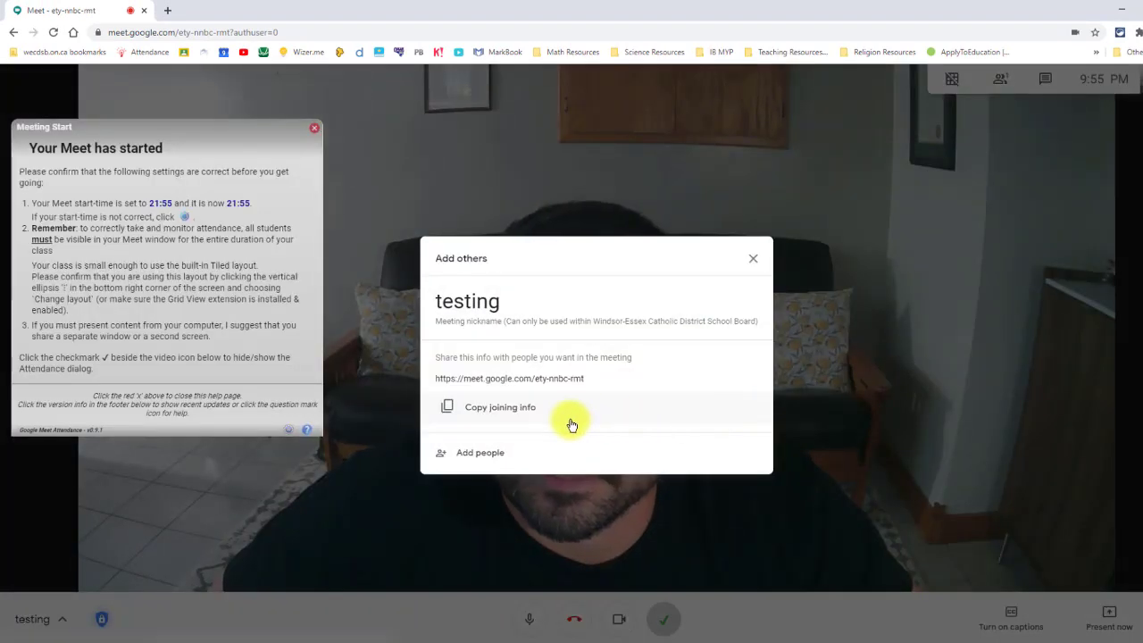
pyautogui.click(752, 262)
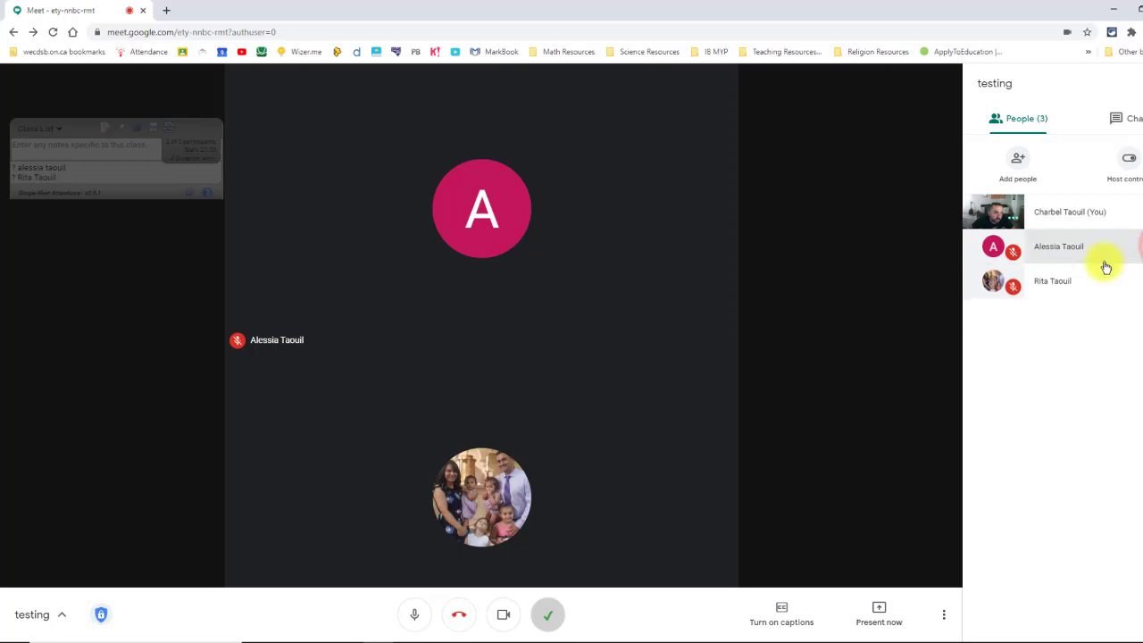
pyautogui.click(878, 302)
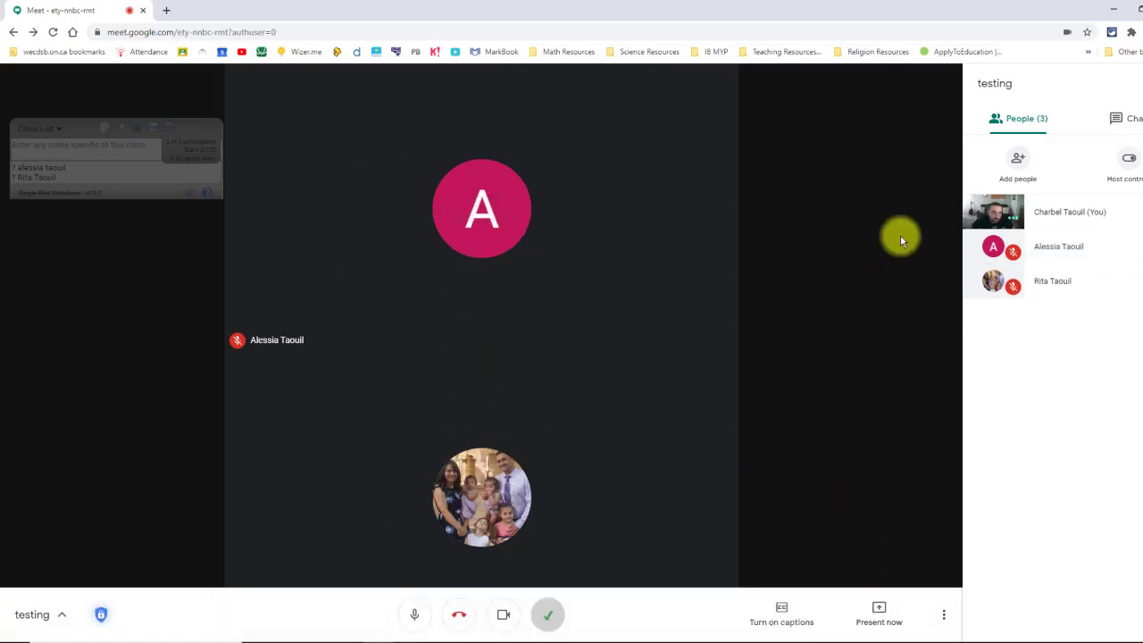
pyautogui.click(1142, 90)
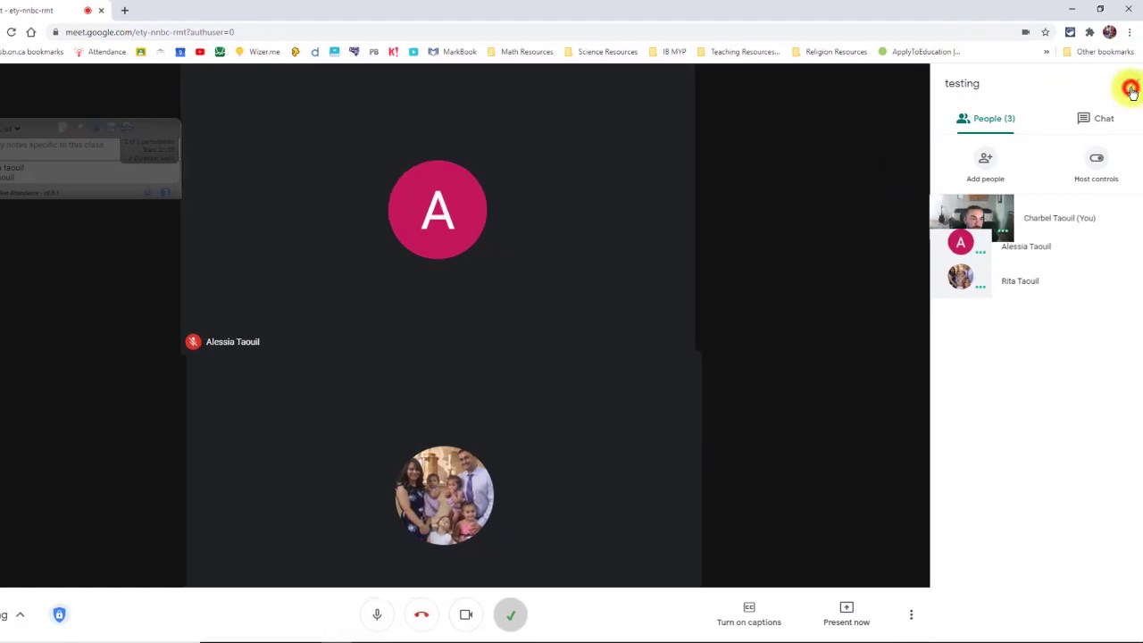
# Turn the extension's grid view on and back off in the meeting
pyautogui.click(896, 80)
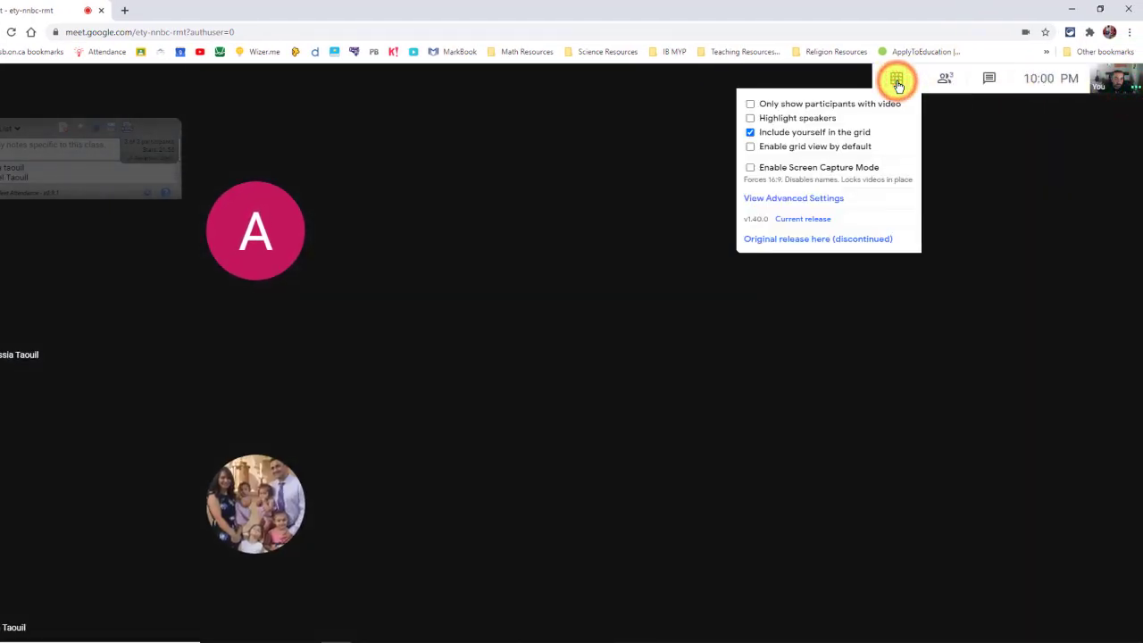
pyautogui.click(897, 82)
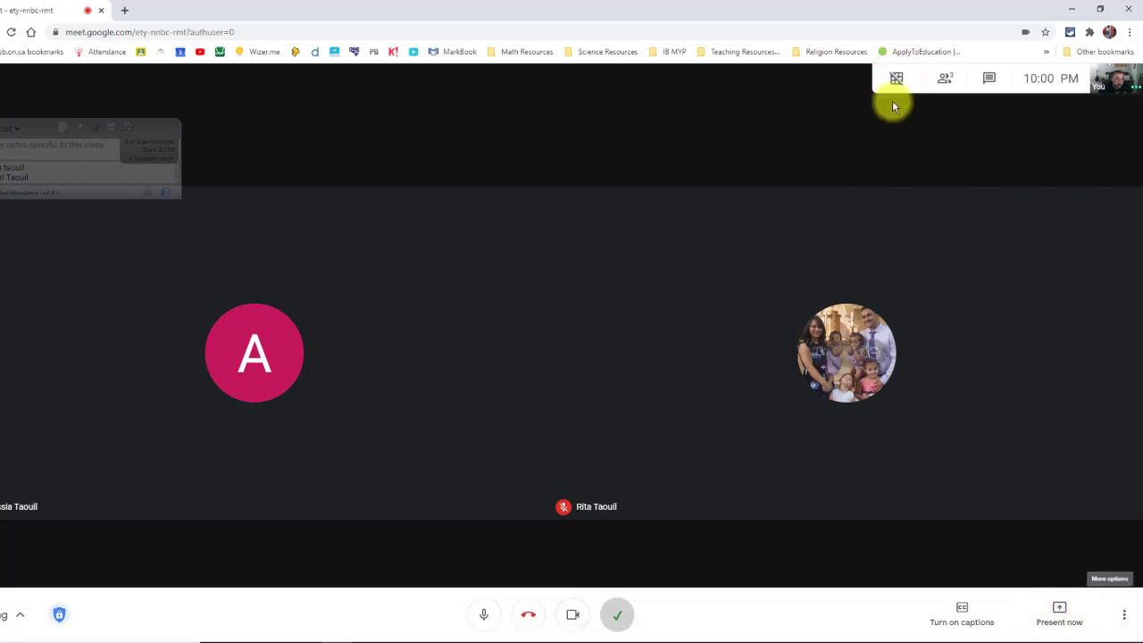
pyautogui.moveTo(896, 78)
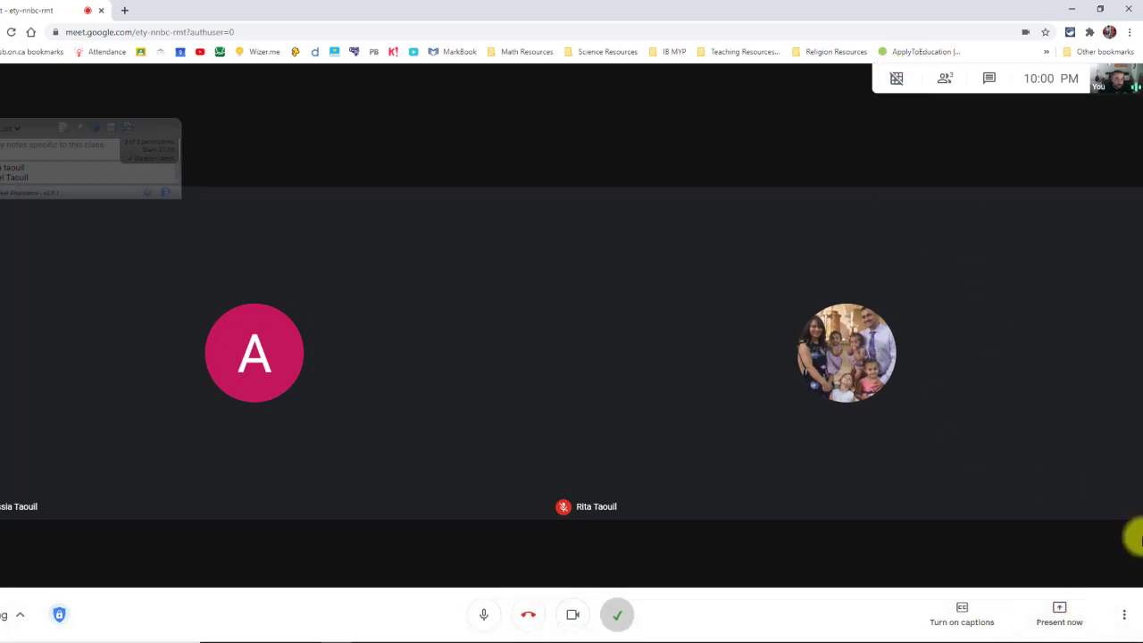
# Adjust the Tiled layout's maximum number of tiles and disable the Google Meet Grid View (fix) extension in Extensity
pyautogui.click(1125, 614)
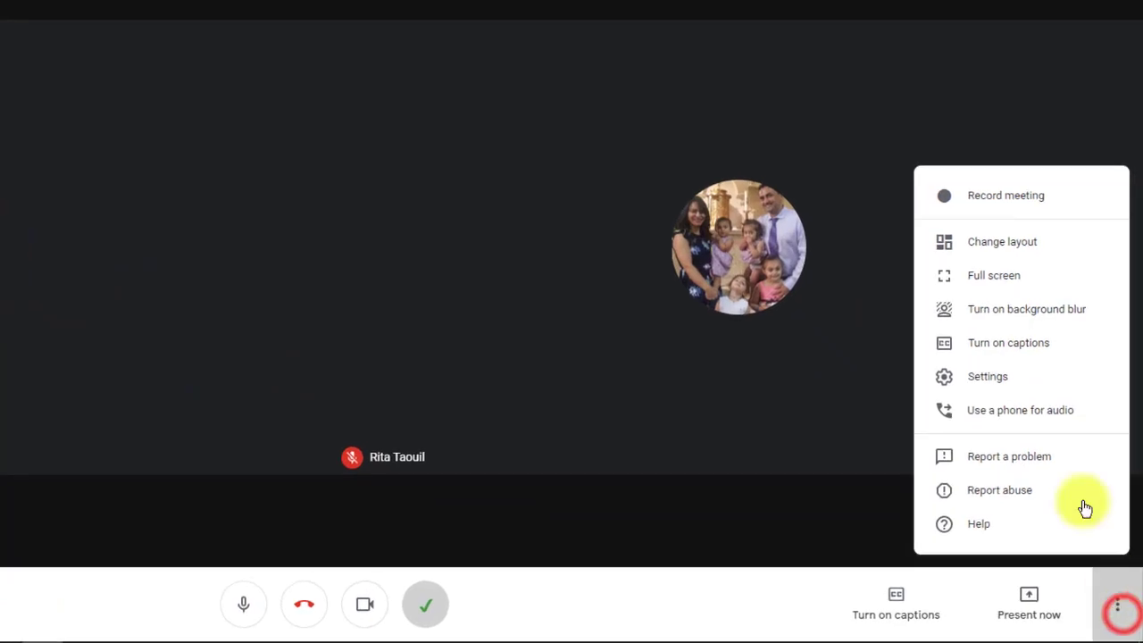
pyautogui.click(991, 243)
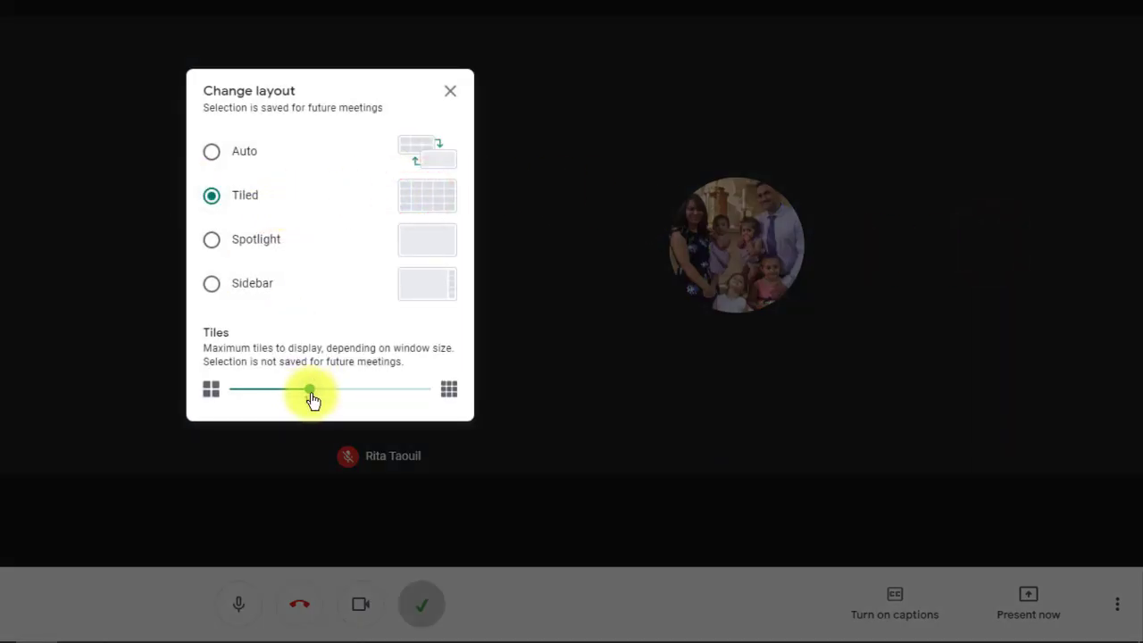
pyautogui.click(354, 400)
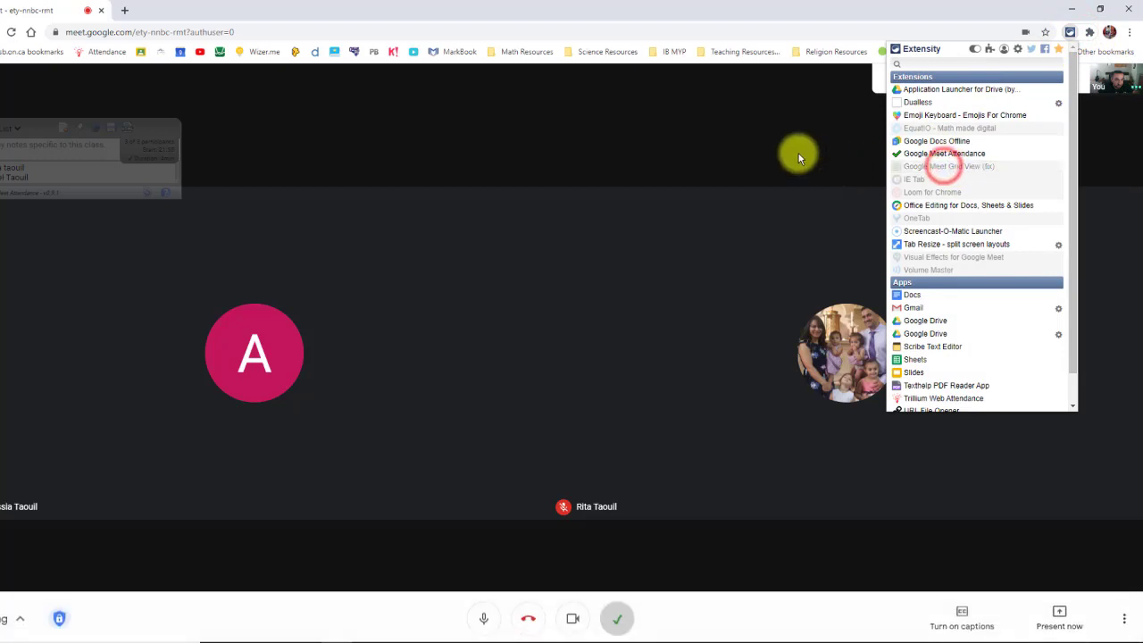
pyautogui.click(798, 145)
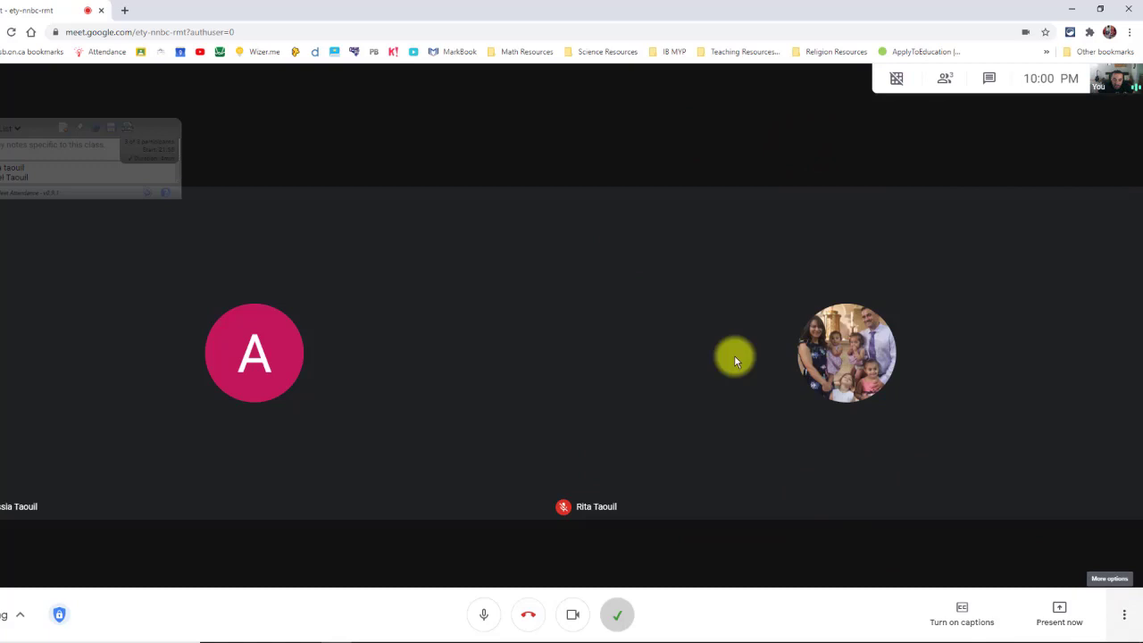
# Turn on the grid view in the meeting and exclude yourself from the grid
pyautogui.click(418, 166)
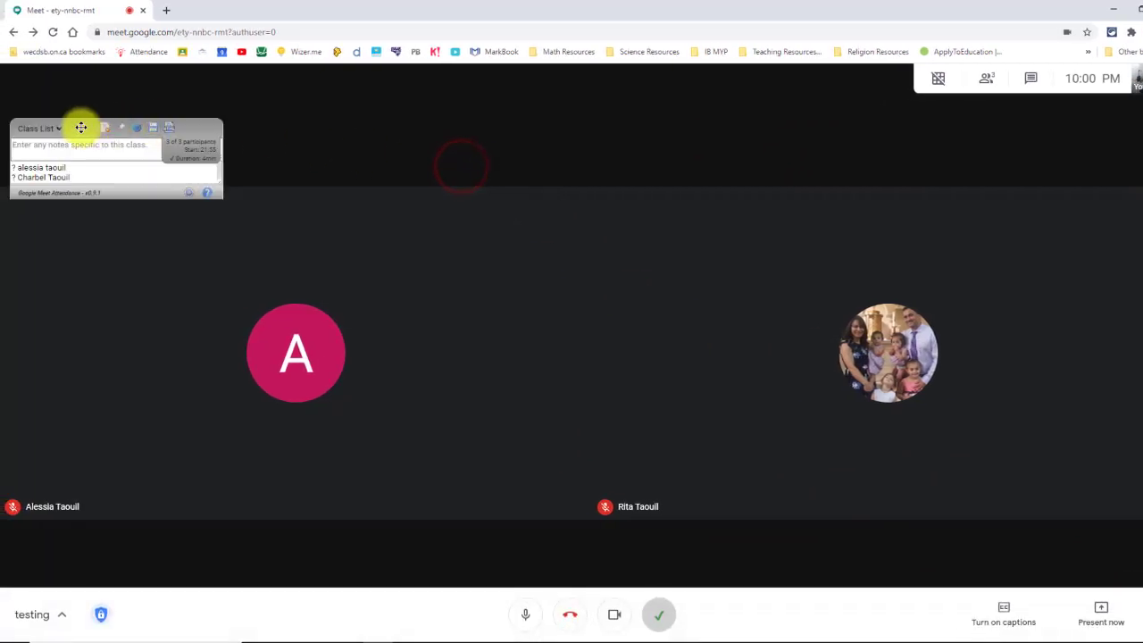
pyautogui.click(93, 174)
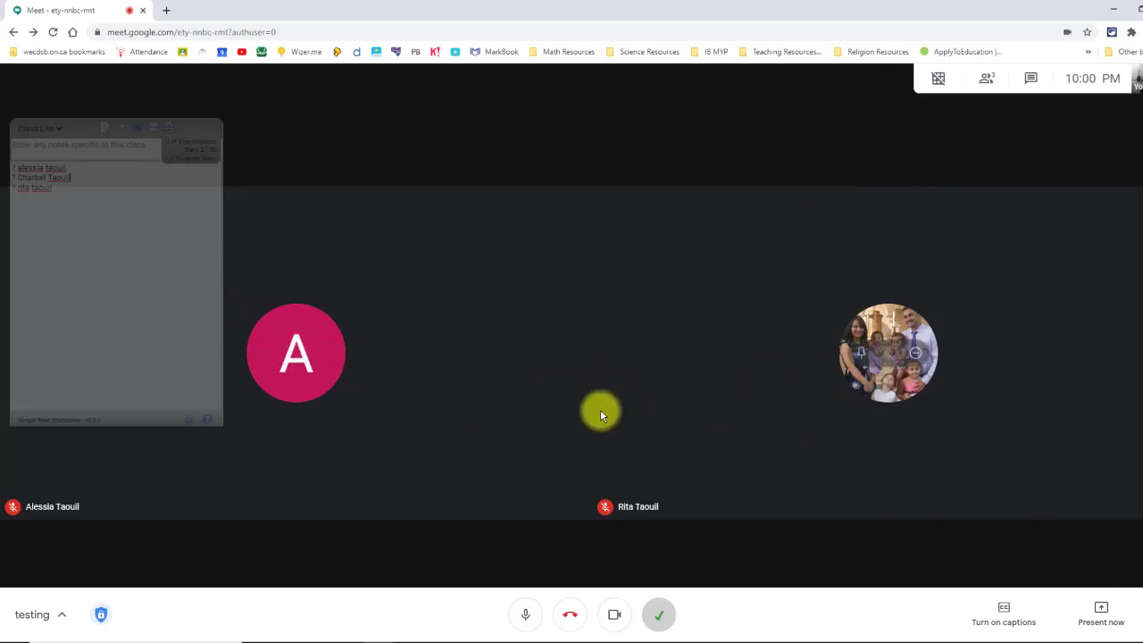
pyautogui.click(939, 84)
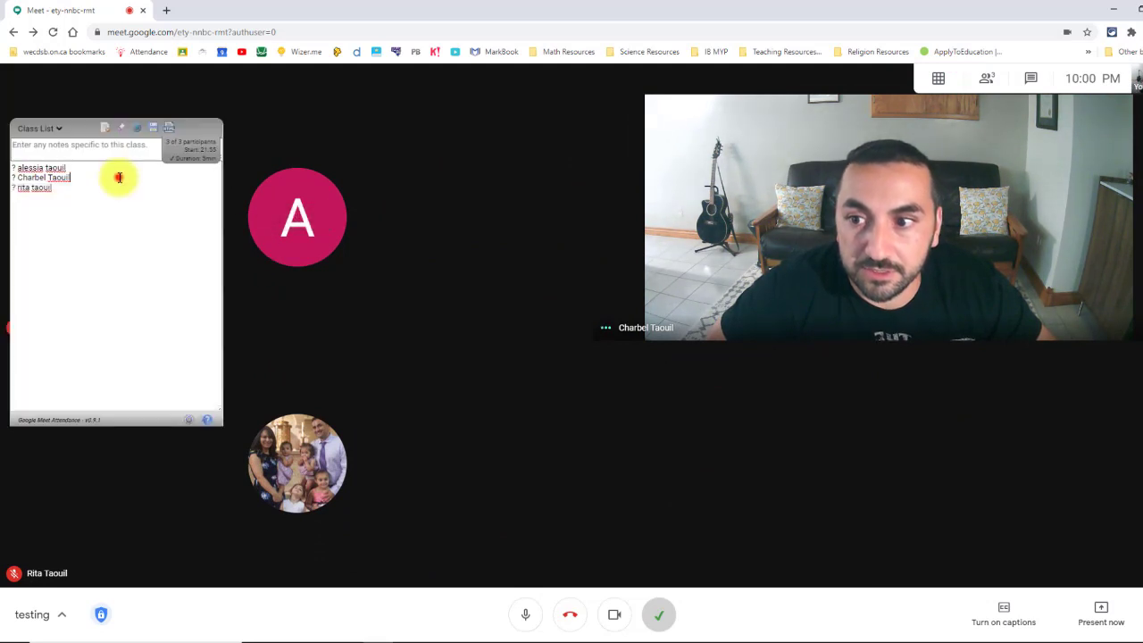
pyautogui.click(119, 178)
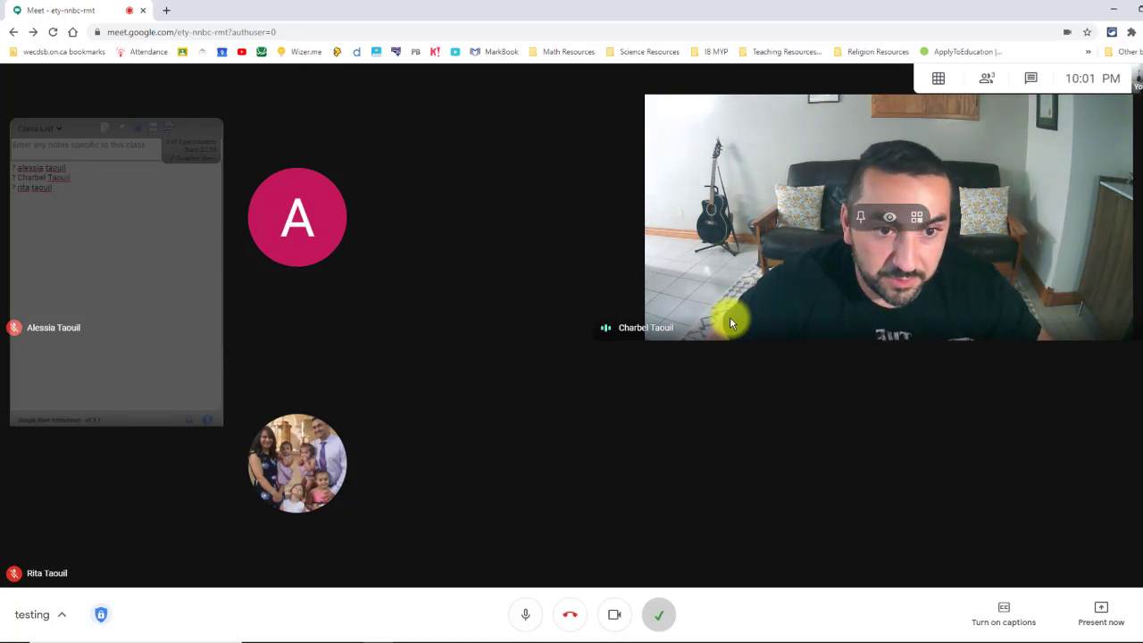
pyautogui.moveTo(937, 79)
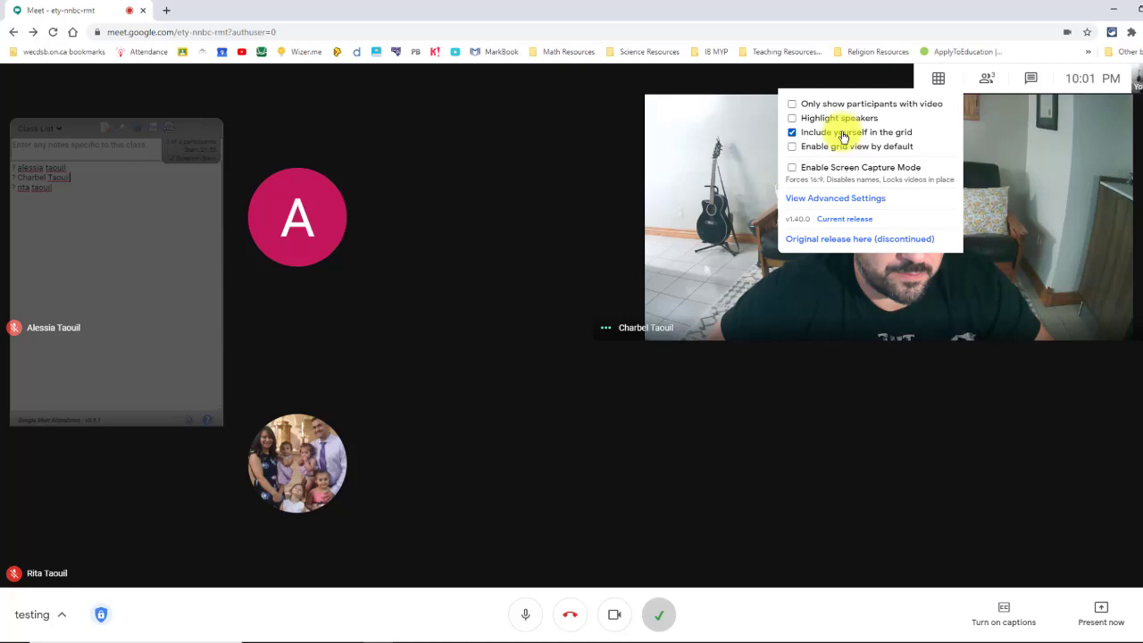
pyautogui.click(792, 132)
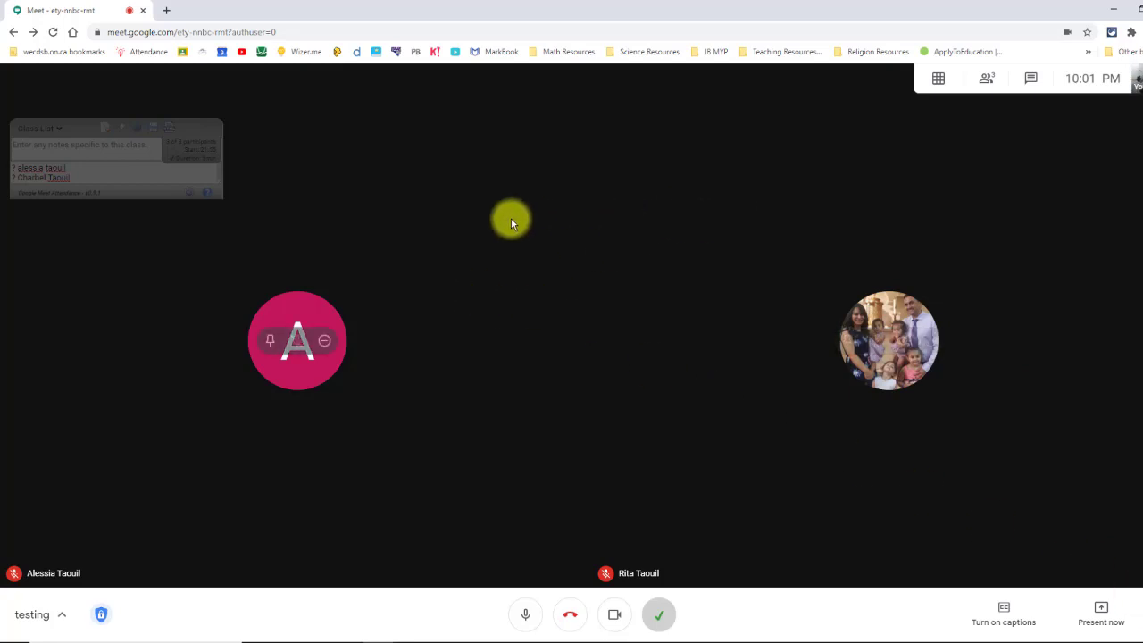
# Save the attendance report as the HTML document "Class List (2020-09-24)" in the Downloads folder
pyautogui.click(473, 224)
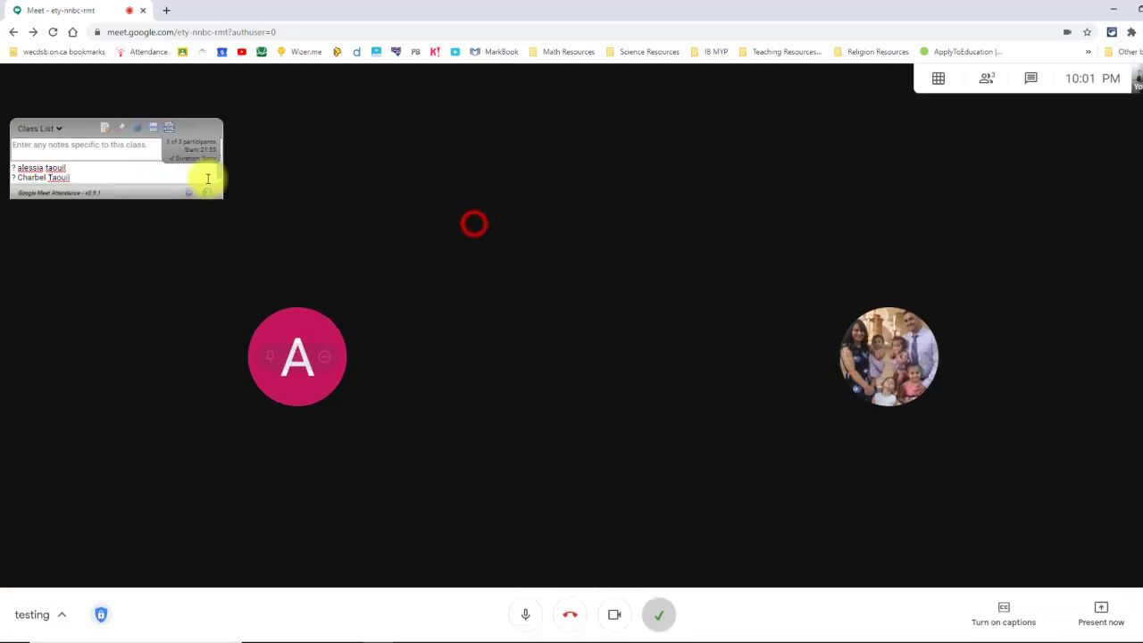
pyautogui.click(118, 177)
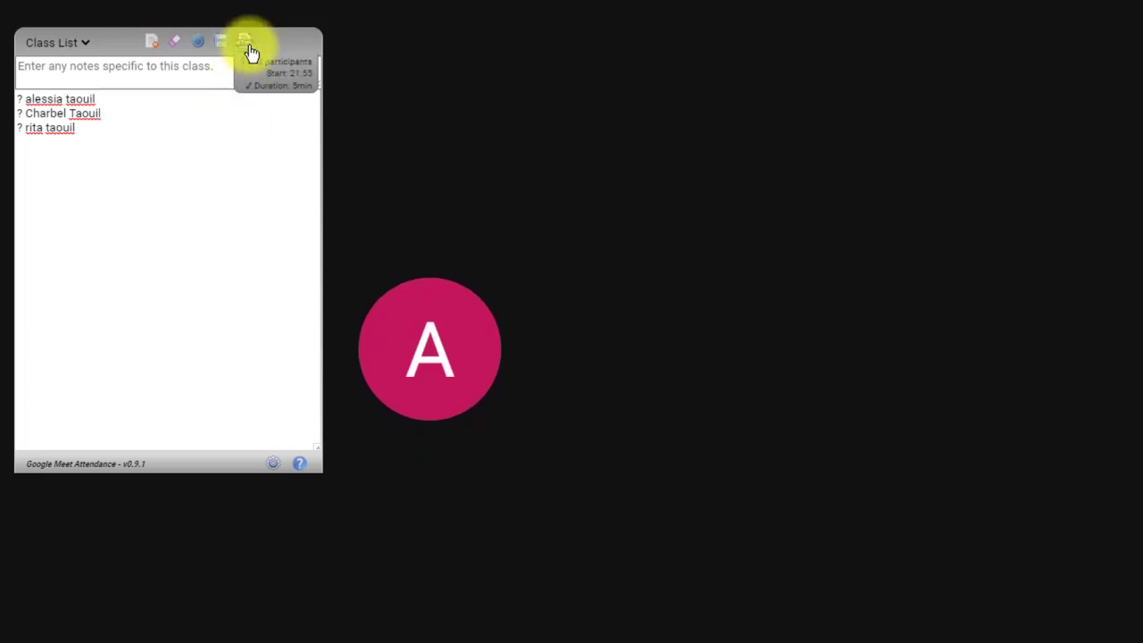
pyautogui.click(244, 43)
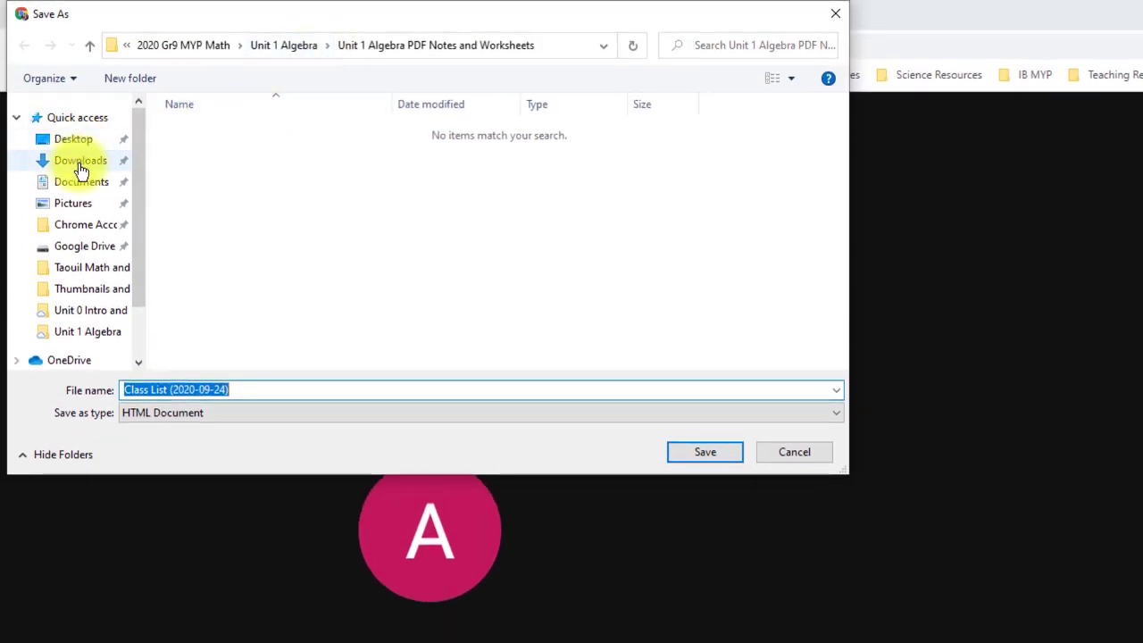
pyautogui.click(80, 161)
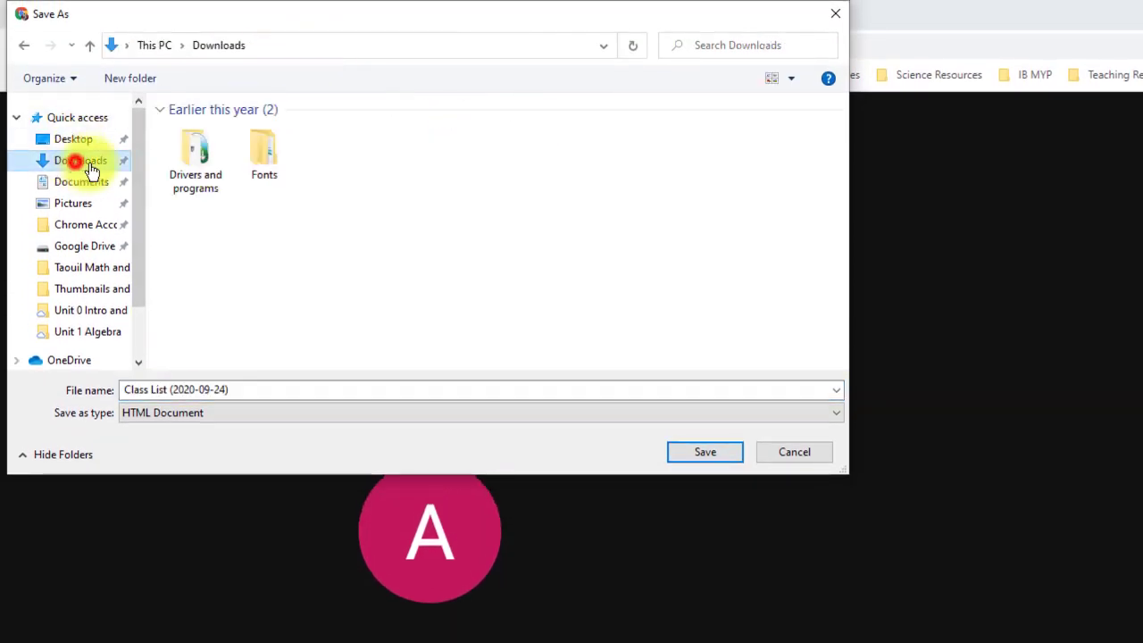
pyautogui.click(693, 451)
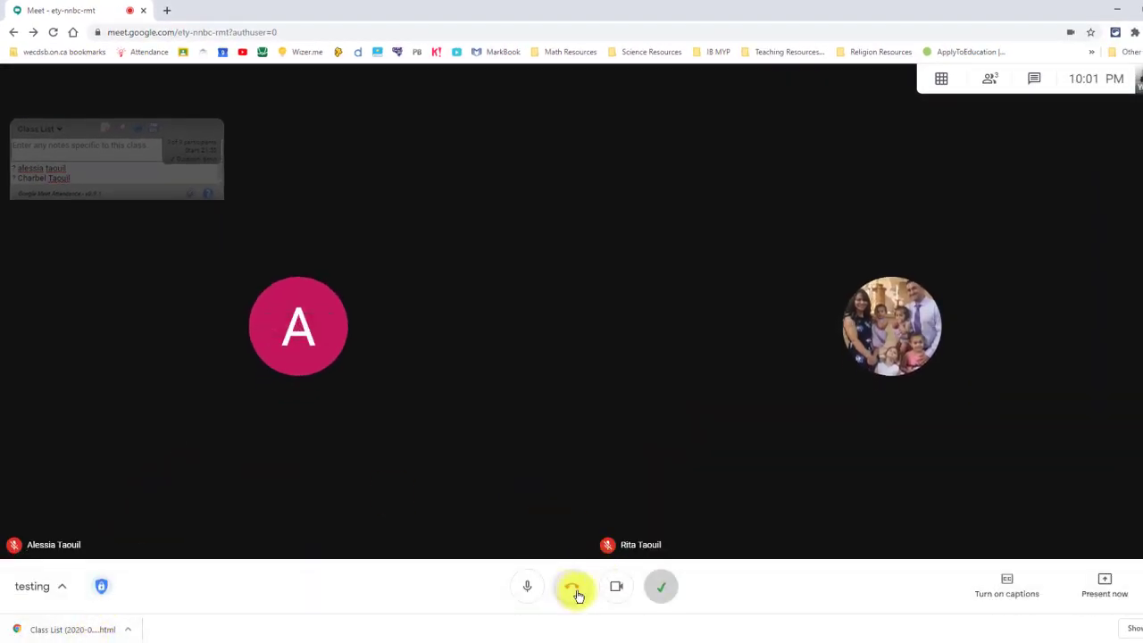
# Leave the meeting and open the downloaded Class List report to check each participant's attendance timeline
pyautogui.click(575, 587)
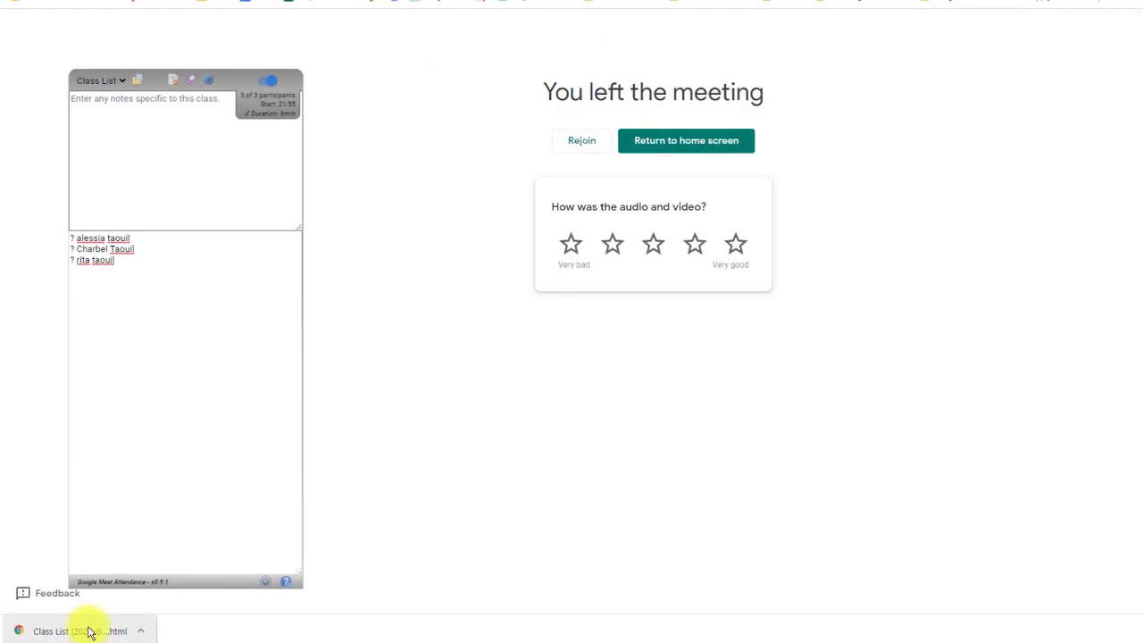
pyautogui.click(90, 631)
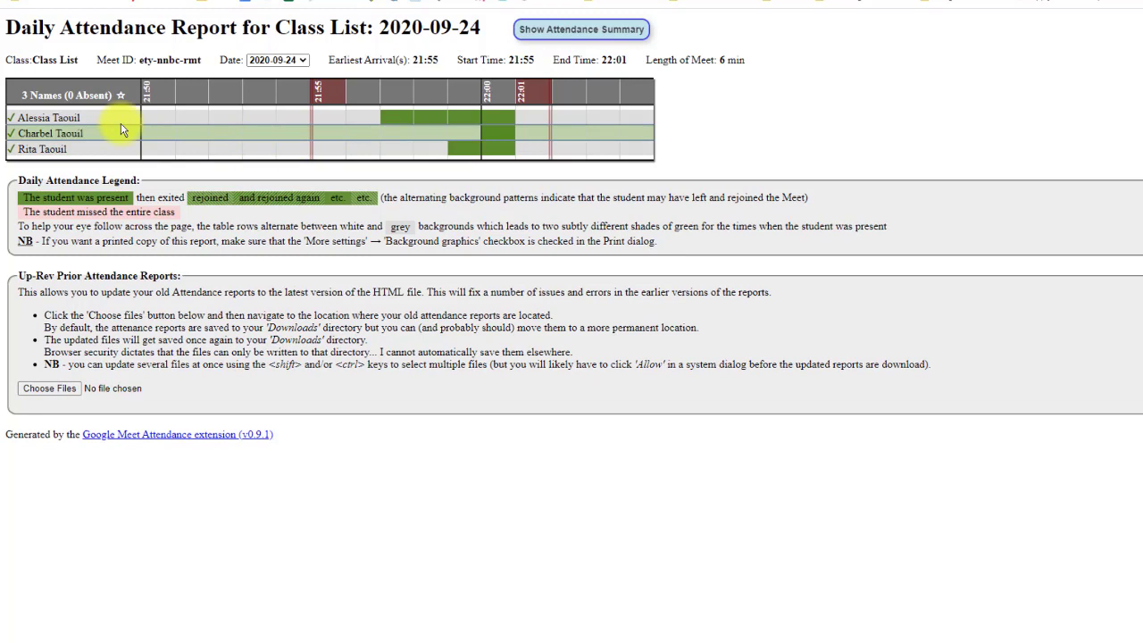
pyautogui.moveTo(391, 117)
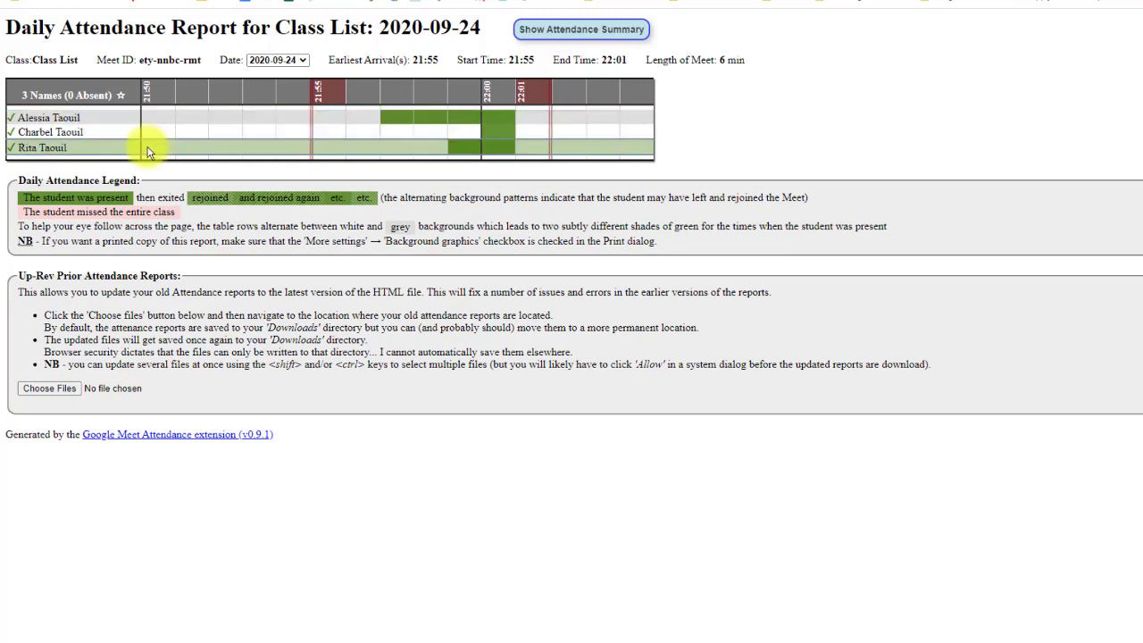
pyautogui.moveTo(98, 133)
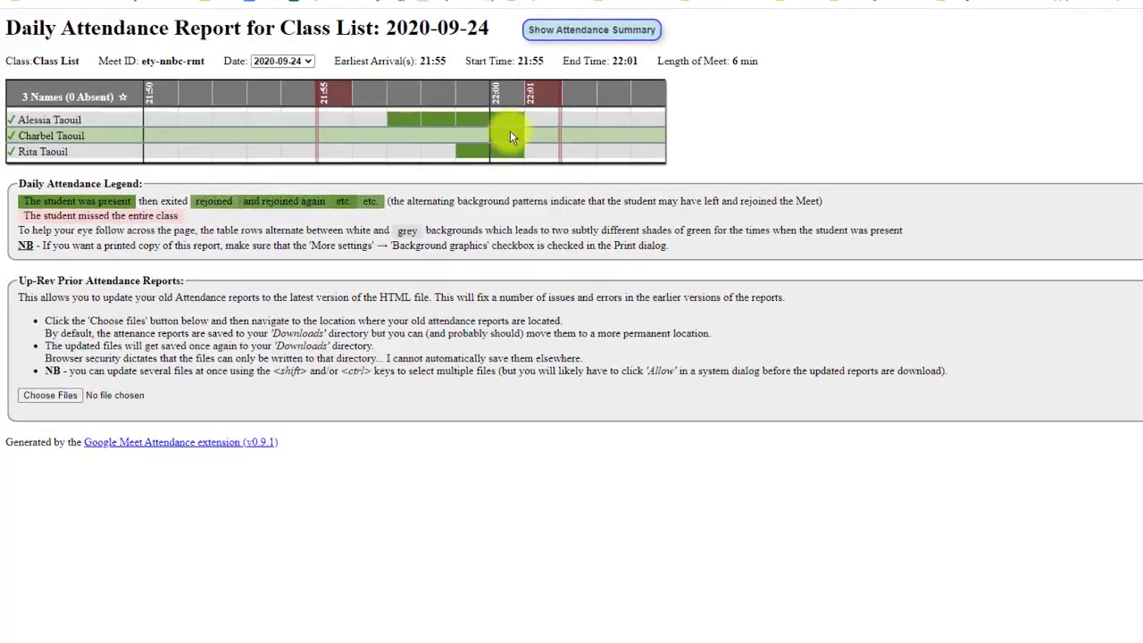
pyautogui.moveTo(169, 141)
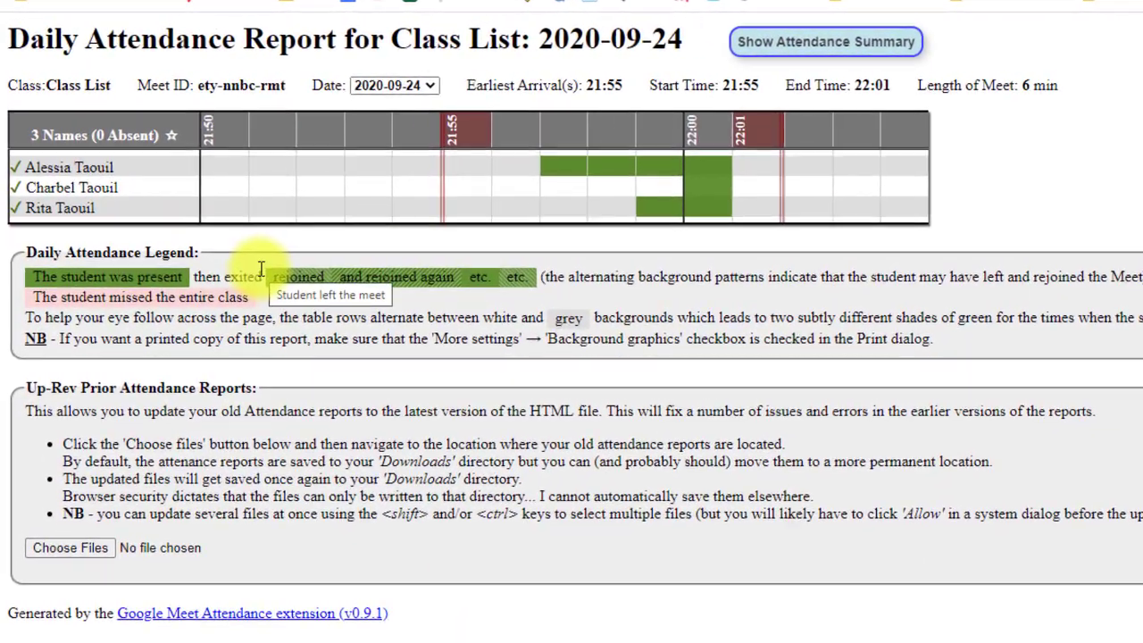
pyautogui.moveTo(93, 170)
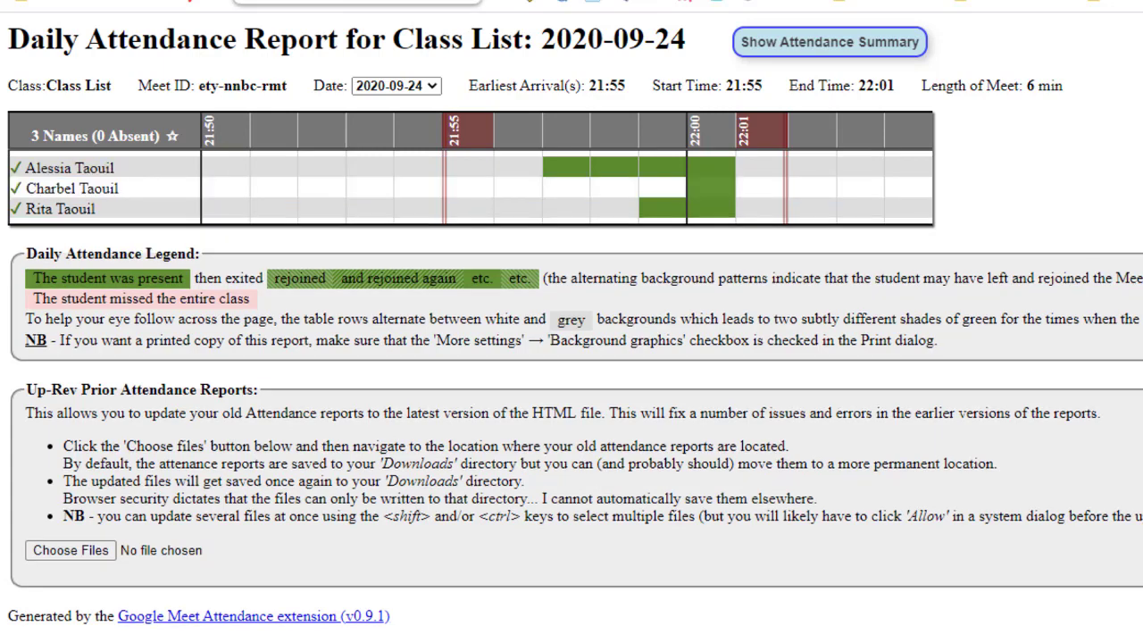
# Close this report and examine the full class's 13:42 to 14:03 attendance report for late arrivals, early exits and gaps
pyautogui.hotkey('ctrl', 'w')
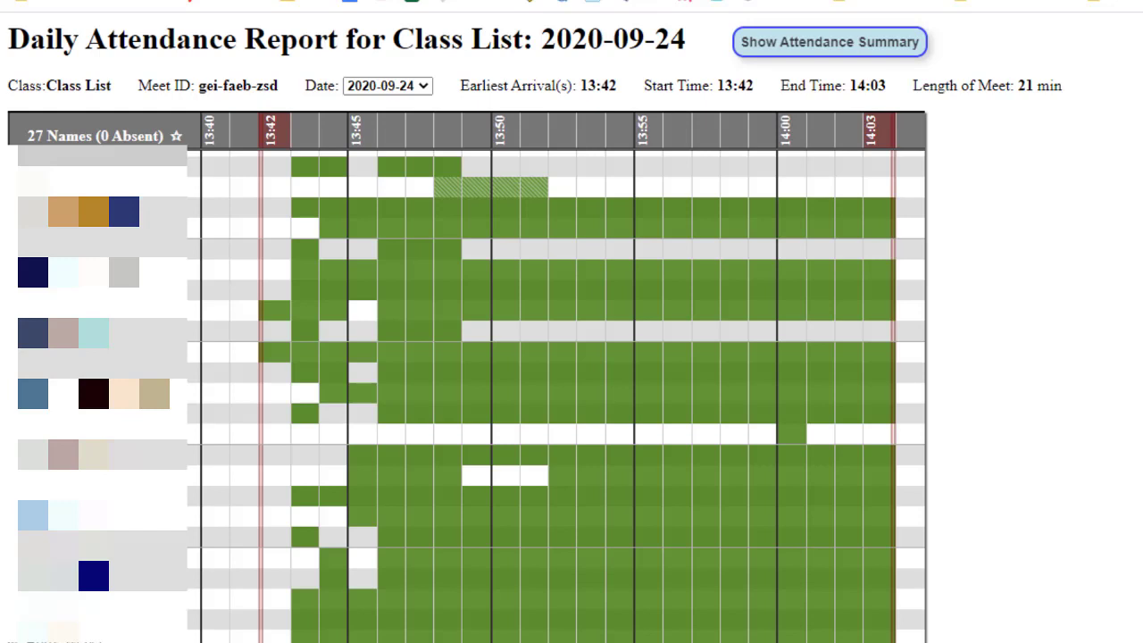
pyautogui.moveTo(108, 455)
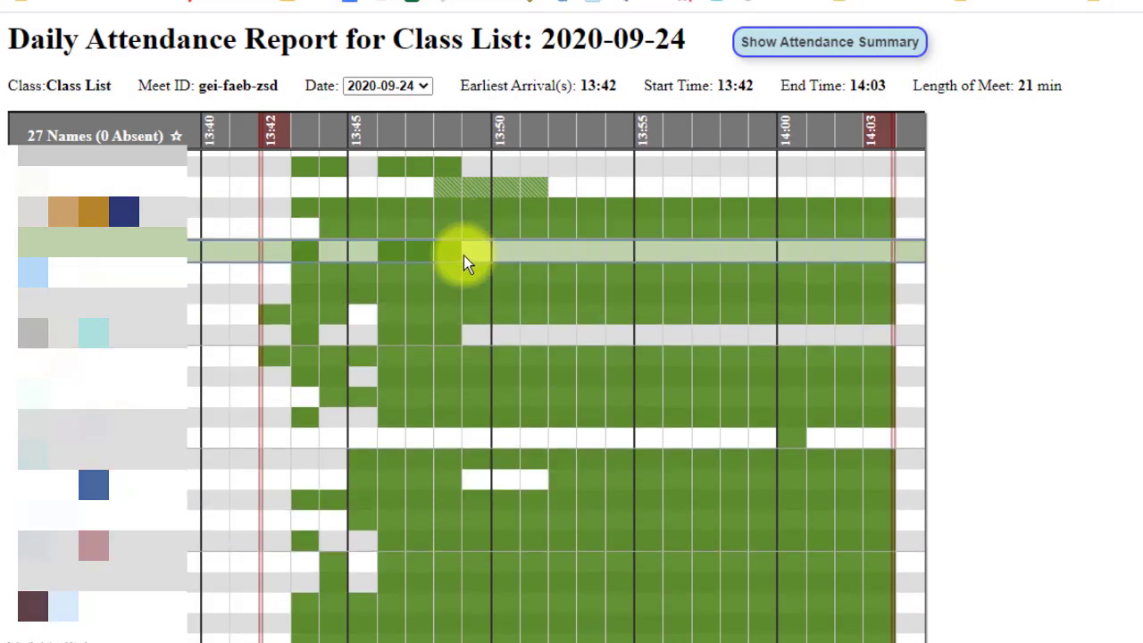
pyautogui.moveTo(463, 255)
pyautogui.moveTo(466, 336)
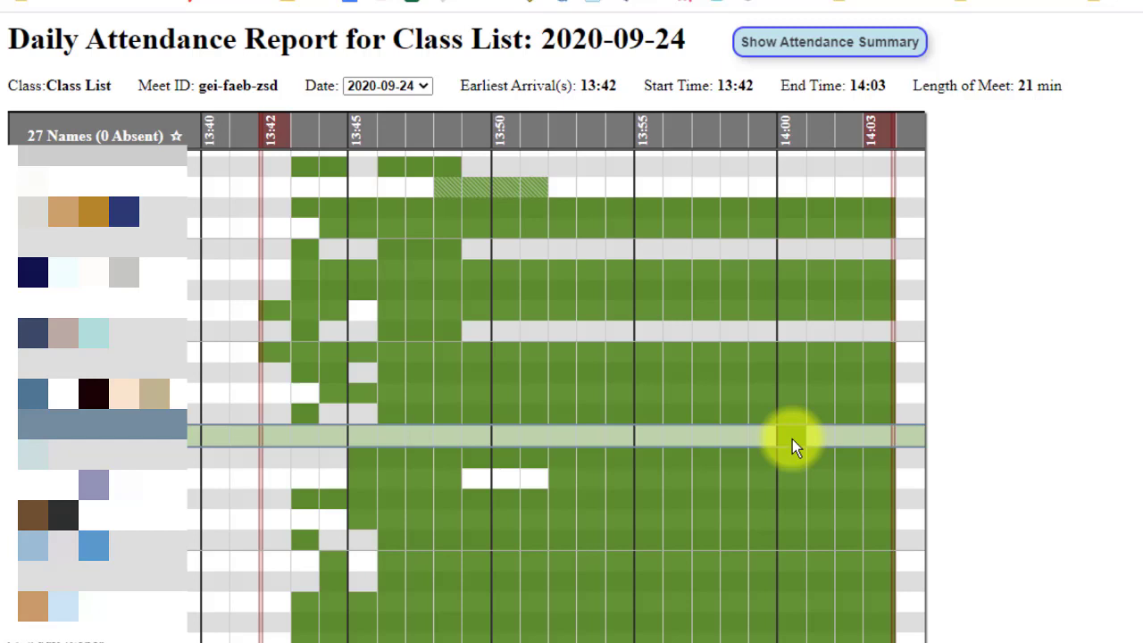
pyautogui.moveTo(154, 445)
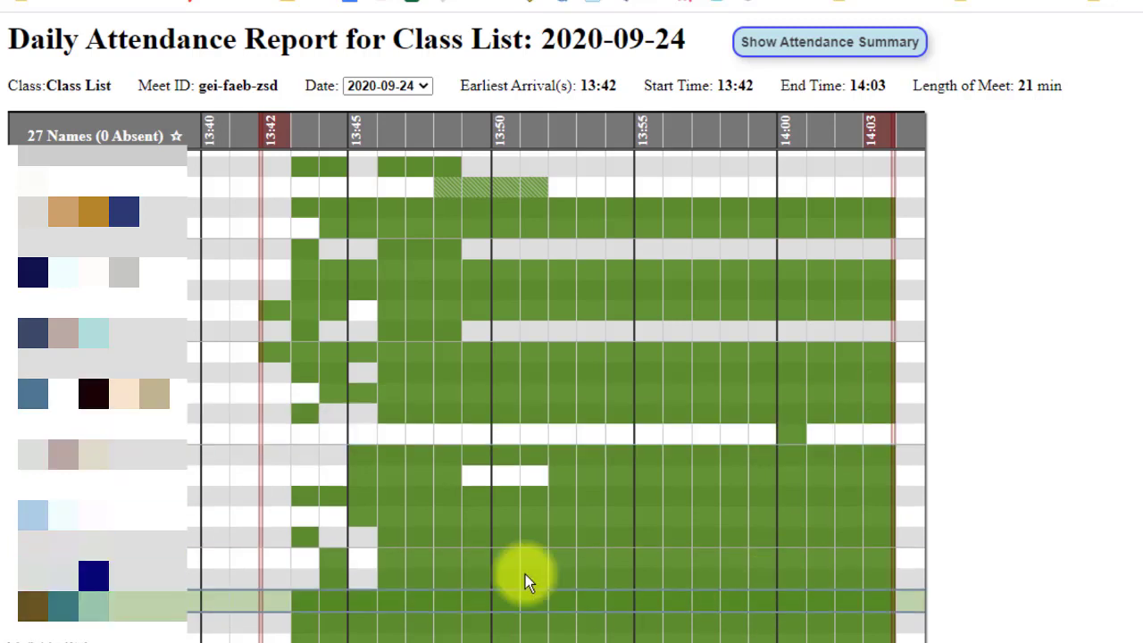
pyautogui.moveTo(112, 485)
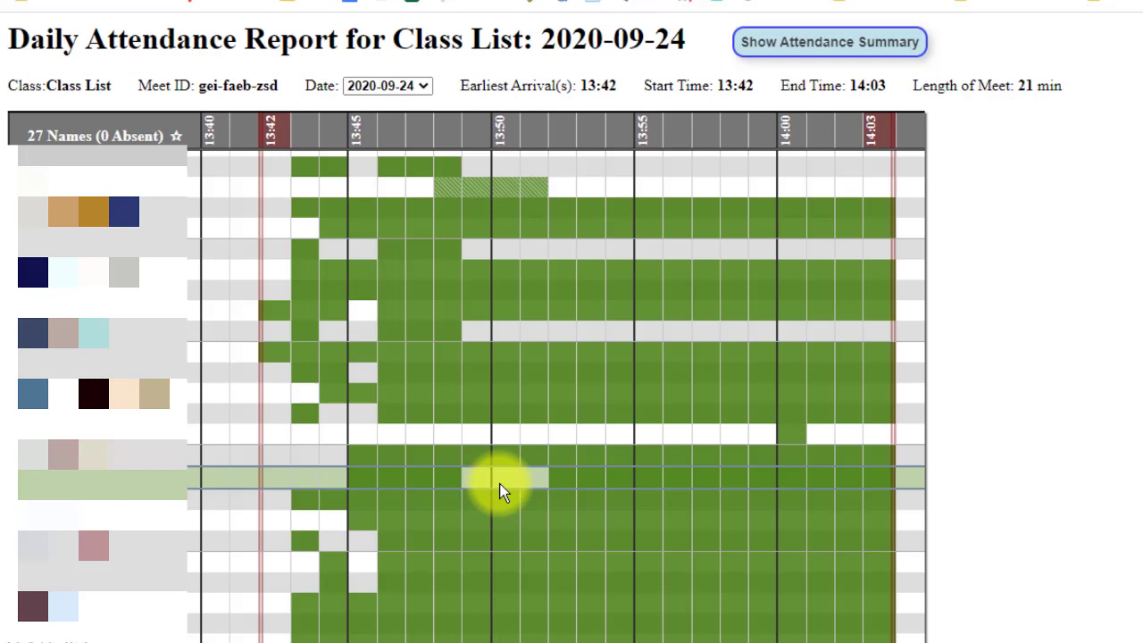
pyautogui.moveTo(504, 487)
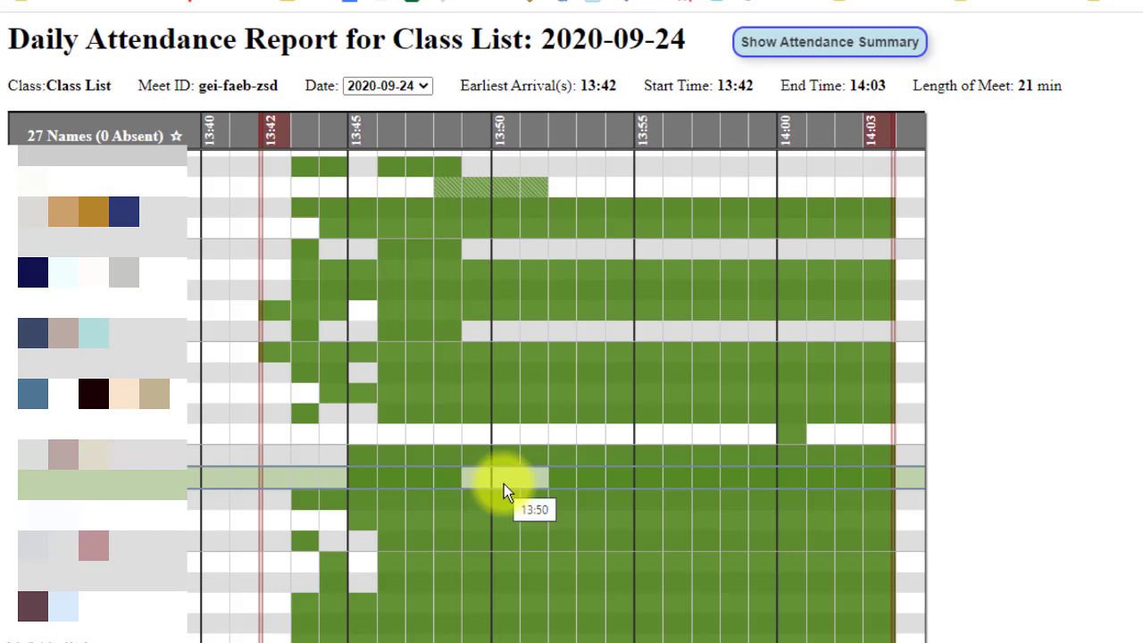